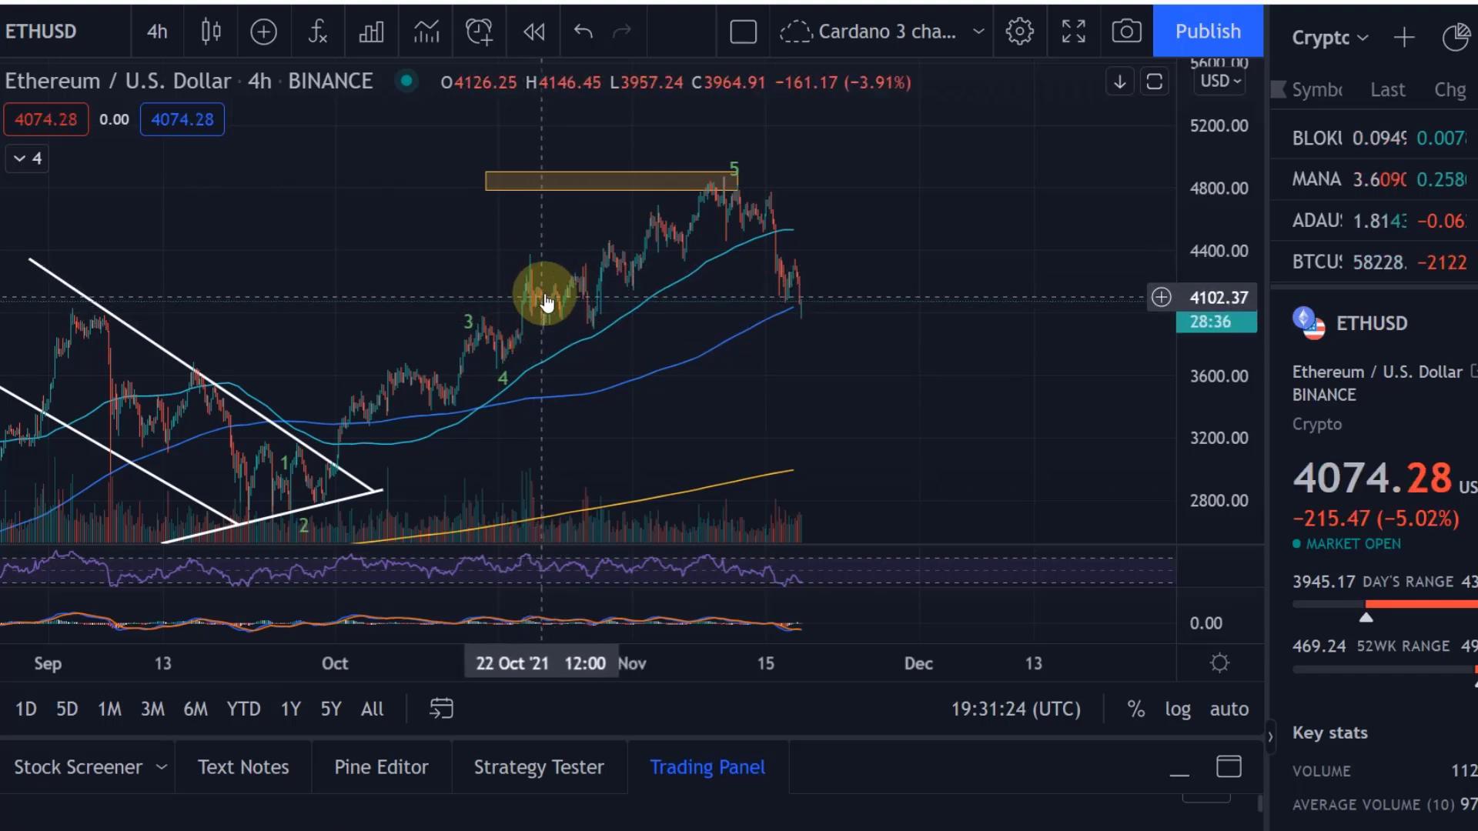
# Extend the resistance rectangle at the wave 5 high past the latest candles, to about 24 November
pyautogui.moveTo(487, 174)
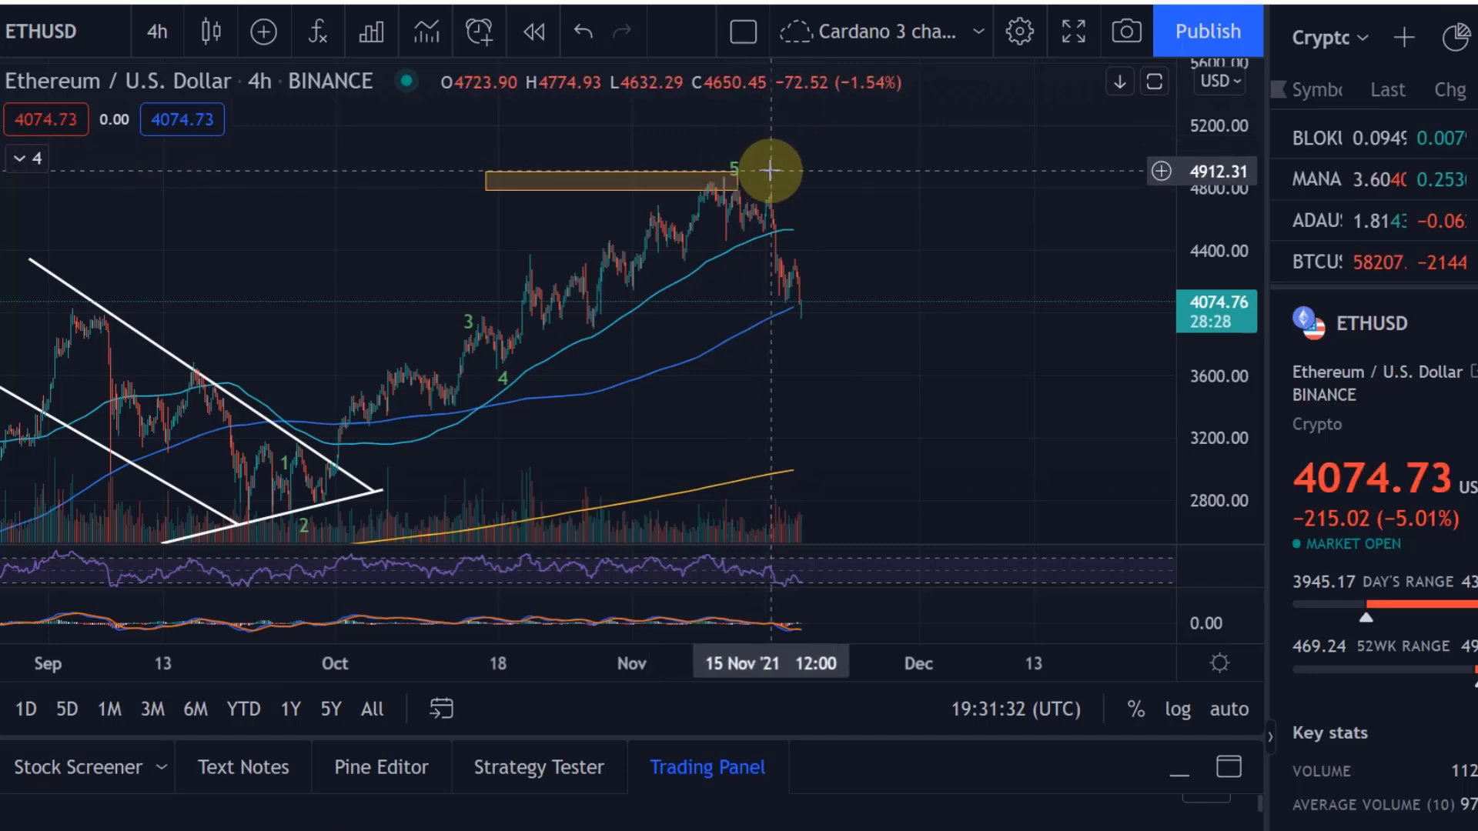
pyautogui.scroll(5, 740, 171)
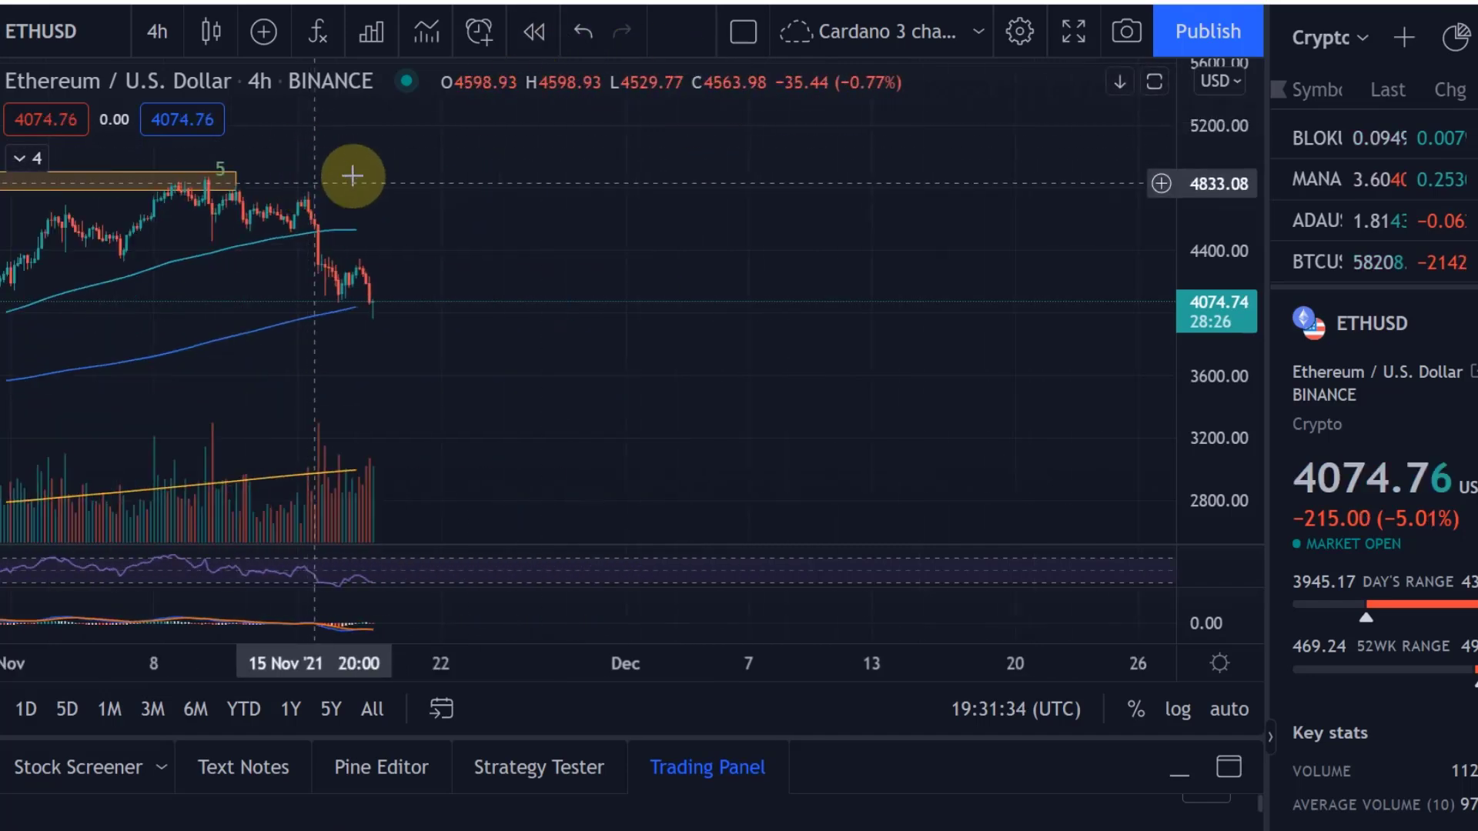
pyautogui.moveTo(353, 175); pyautogui.dragTo(988, 248)
pyautogui.scroll(2, 798, 221)
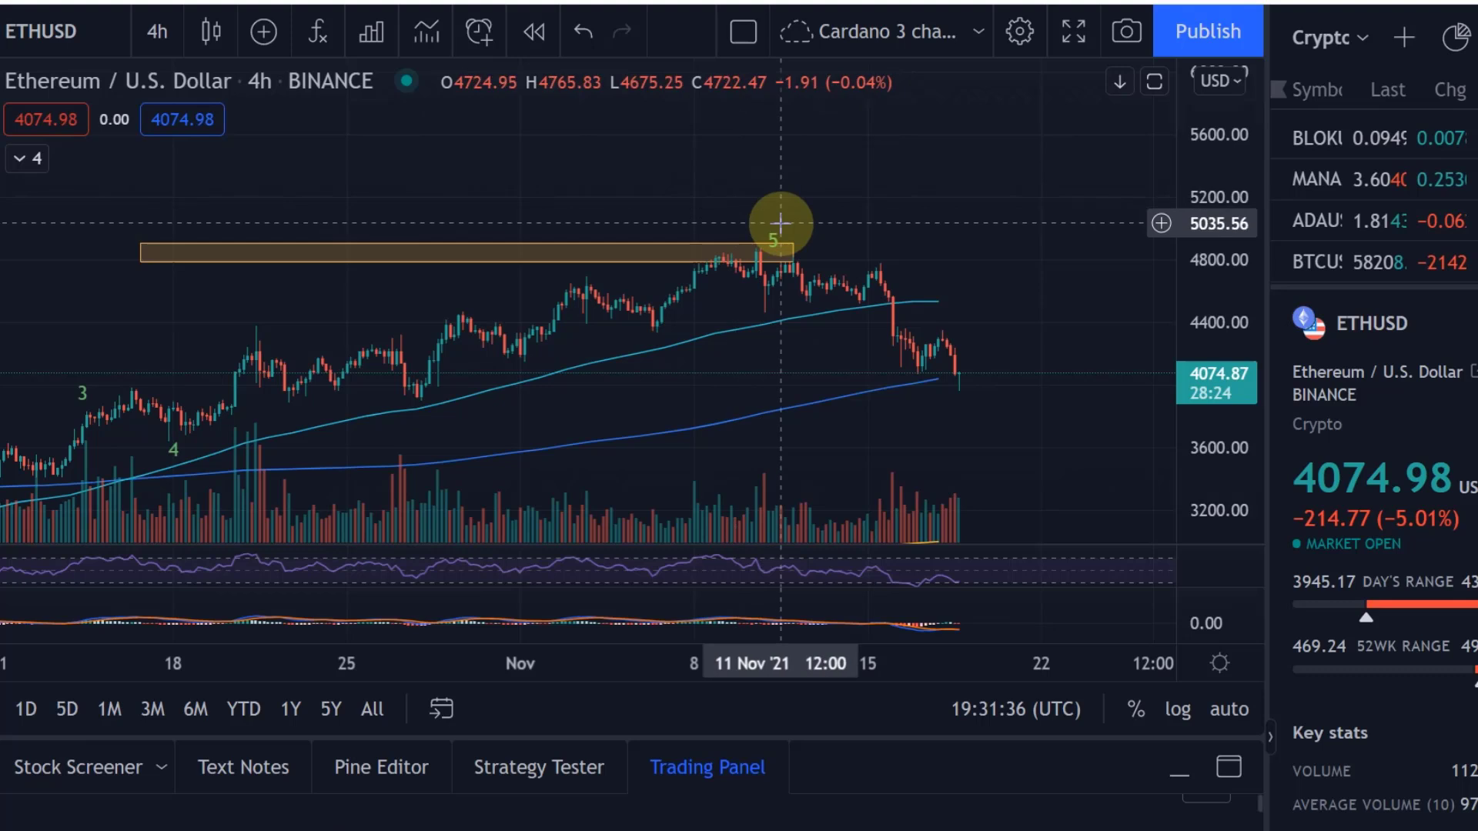
pyautogui.click(797, 252)
pyautogui.moveTo(801, 254); pyautogui.dragTo(1096, 255)
pyautogui.click(914, 223)
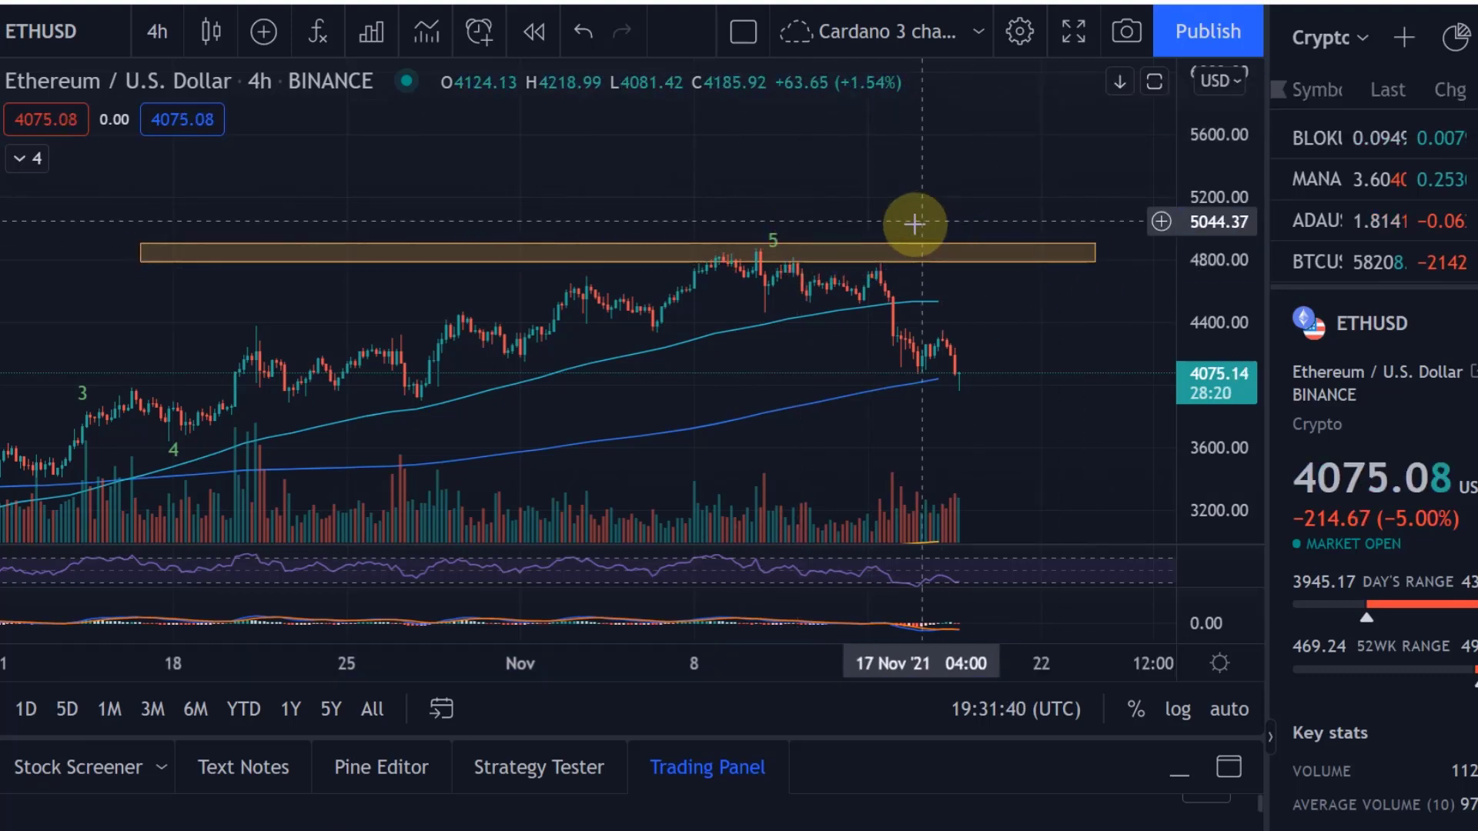
# Examine Ethereum's 4-hour price structure from the summer rally through the white trendlines and waves 1 to 5 to the recent drop
pyautogui.scroll(-5, 805, 230)
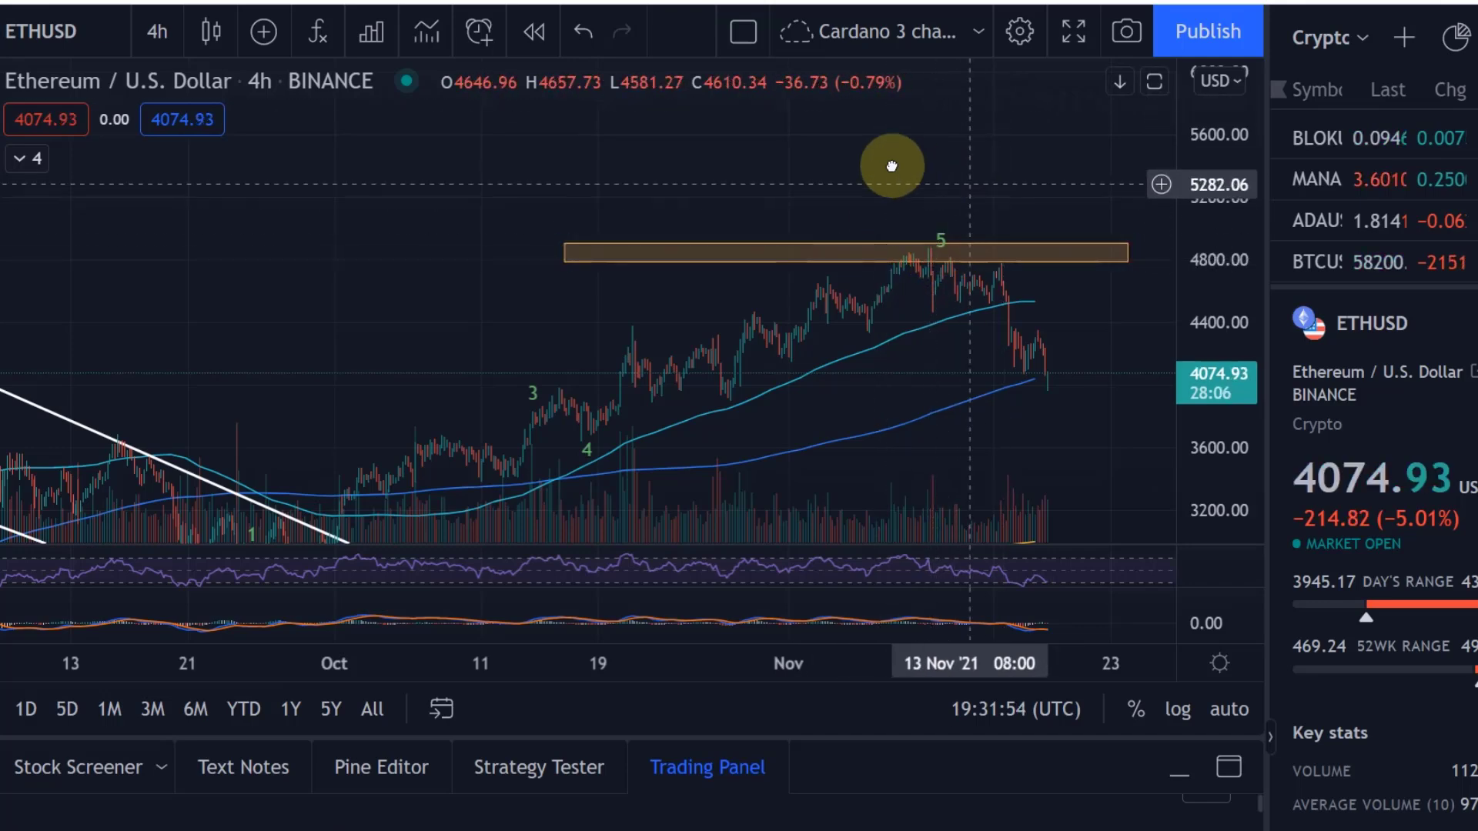
pyautogui.moveTo(890, 161); pyautogui.dragTo(853, 151)
pyautogui.scroll(-4, 878, 154)
pyautogui.scroll(3, 977, 402)
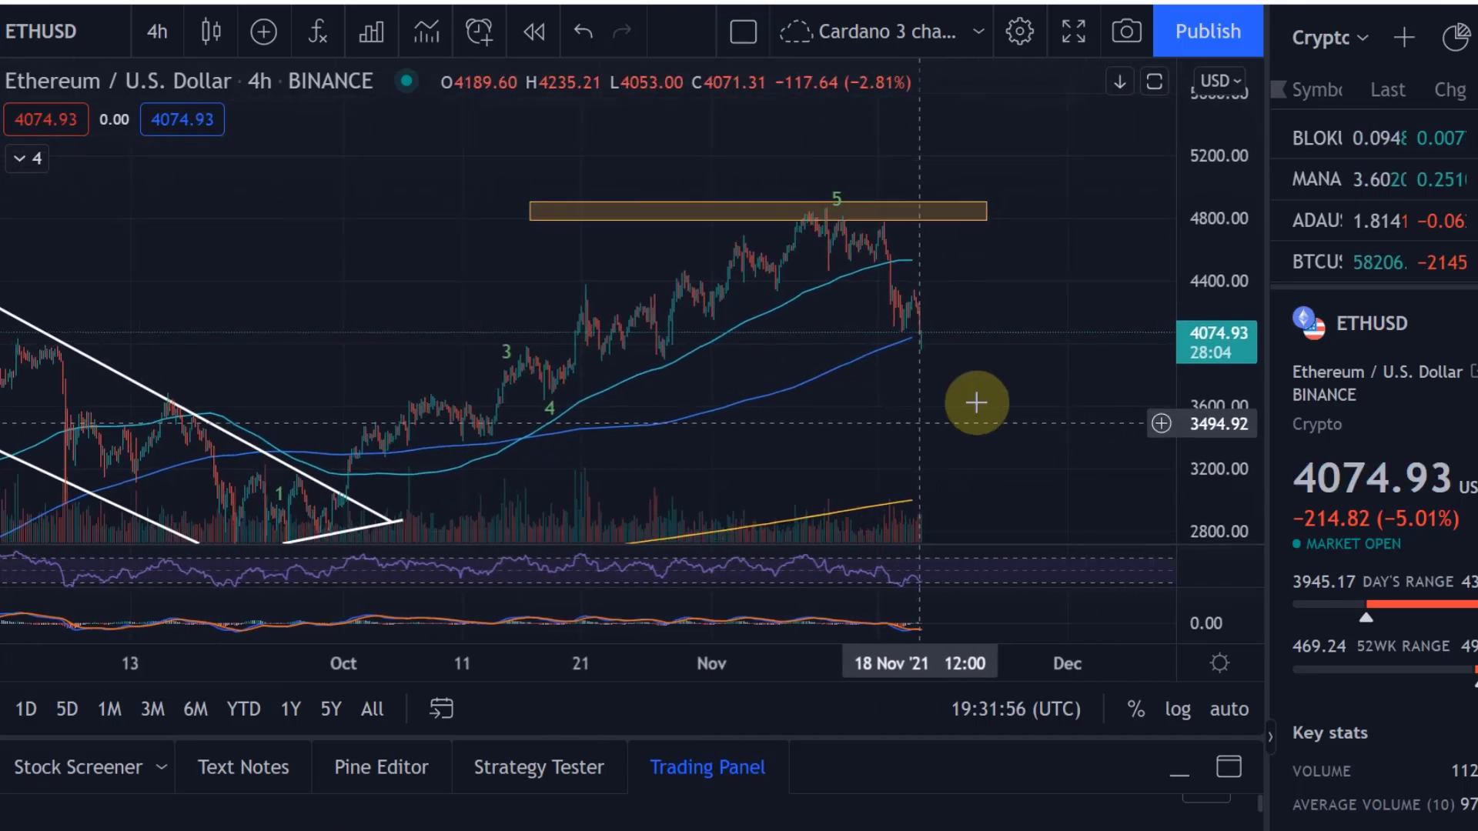
pyautogui.moveTo(1238, 197); pyautogui.dragTo(1208, 346)
pyautogui.scroll(-5, 1040, 300)
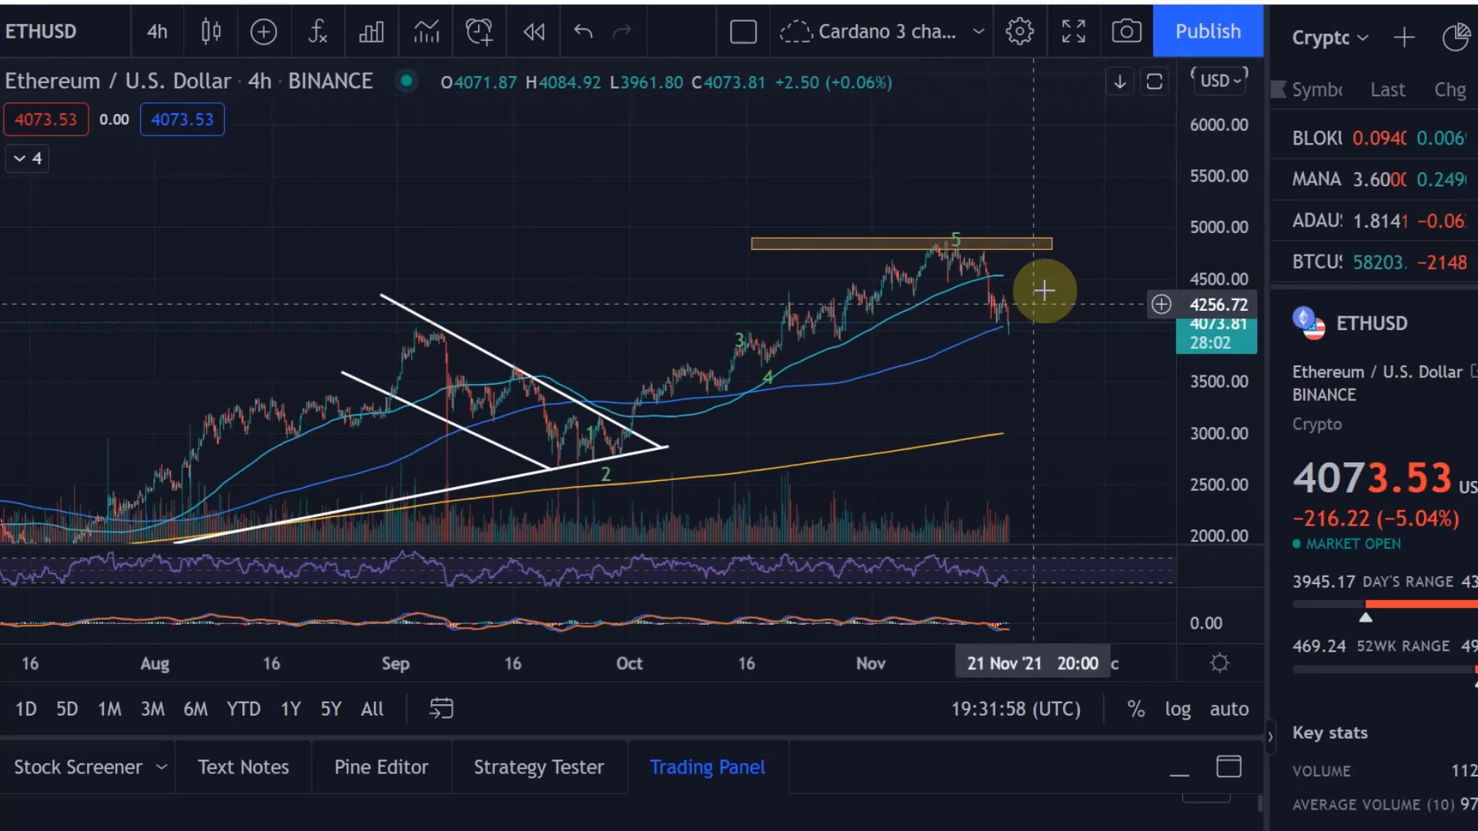
pyautogui.scroll(-2, 1062, 377)
pyautogui.moveTo(1088, 409); pyautogui.dragTo(950, 343)
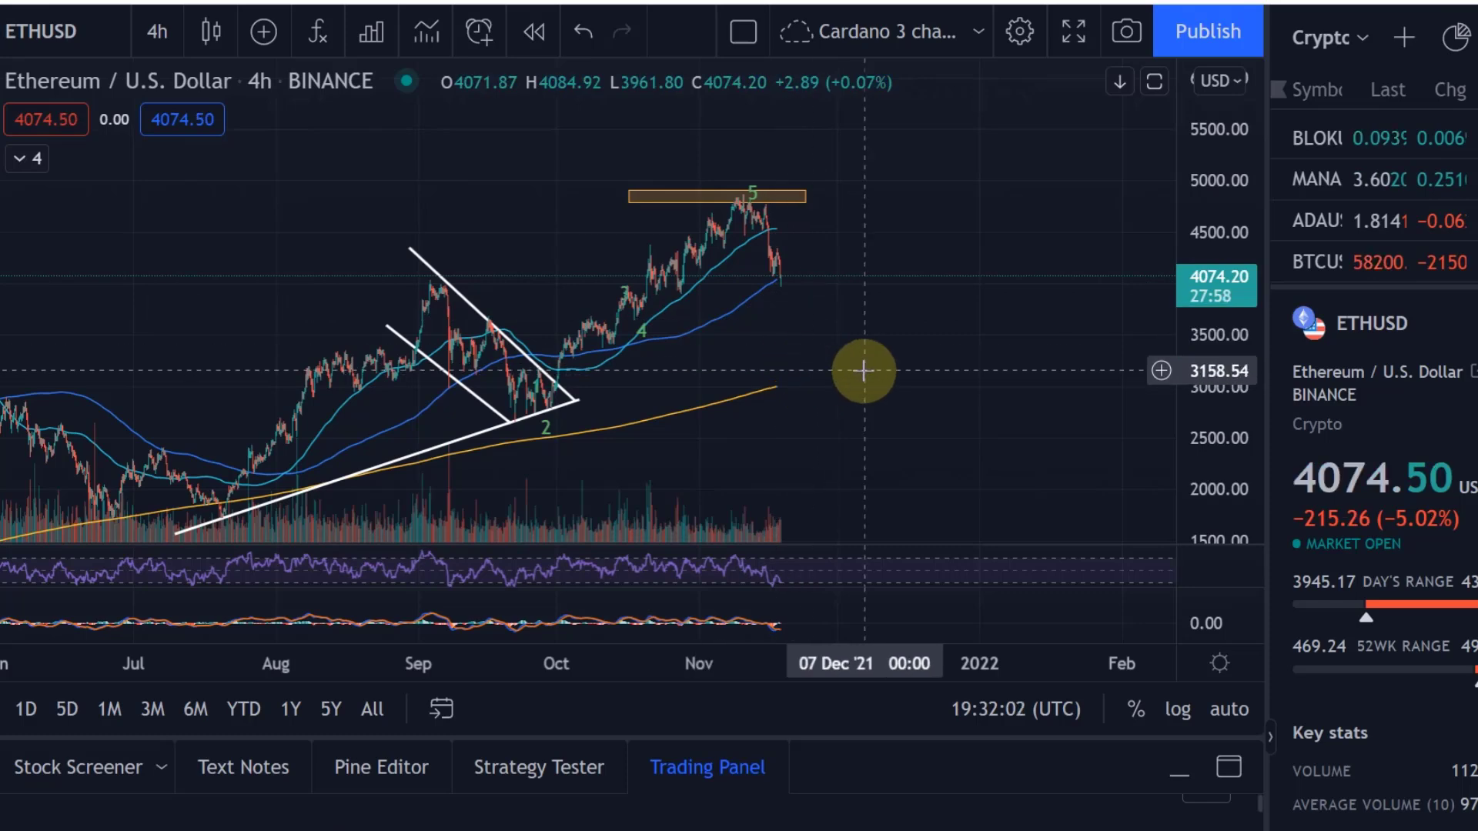
pyautogui.scroll(3, 934, 331)
pyautogui.moveTo(774, 393); pyautogui.dragTo(973, 398)
pyautogui.moveTo(1208, 441); pyautogui.dragTo(1214, 369)
pyautogui.moveTo(1068, 448); pyautogui.dragTo(1121, 398)
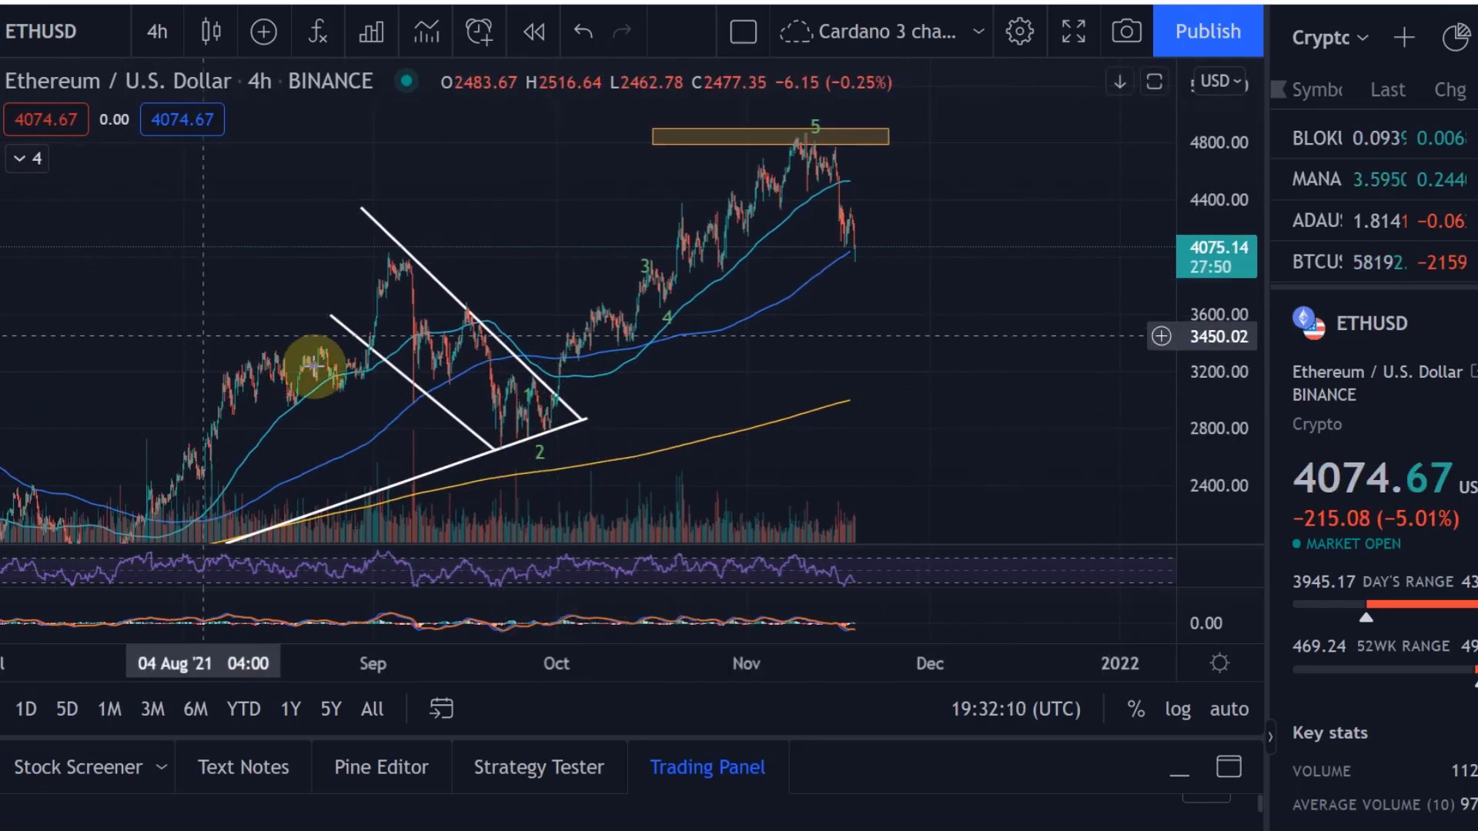
# Draw a Fib Retracement from the September low at 2658.78 up to the wave 5 high at 4878.10, ending at 3 January 2022
pyautogui.moveTo(943, 406); pyautogui.dragTo(891, 413)
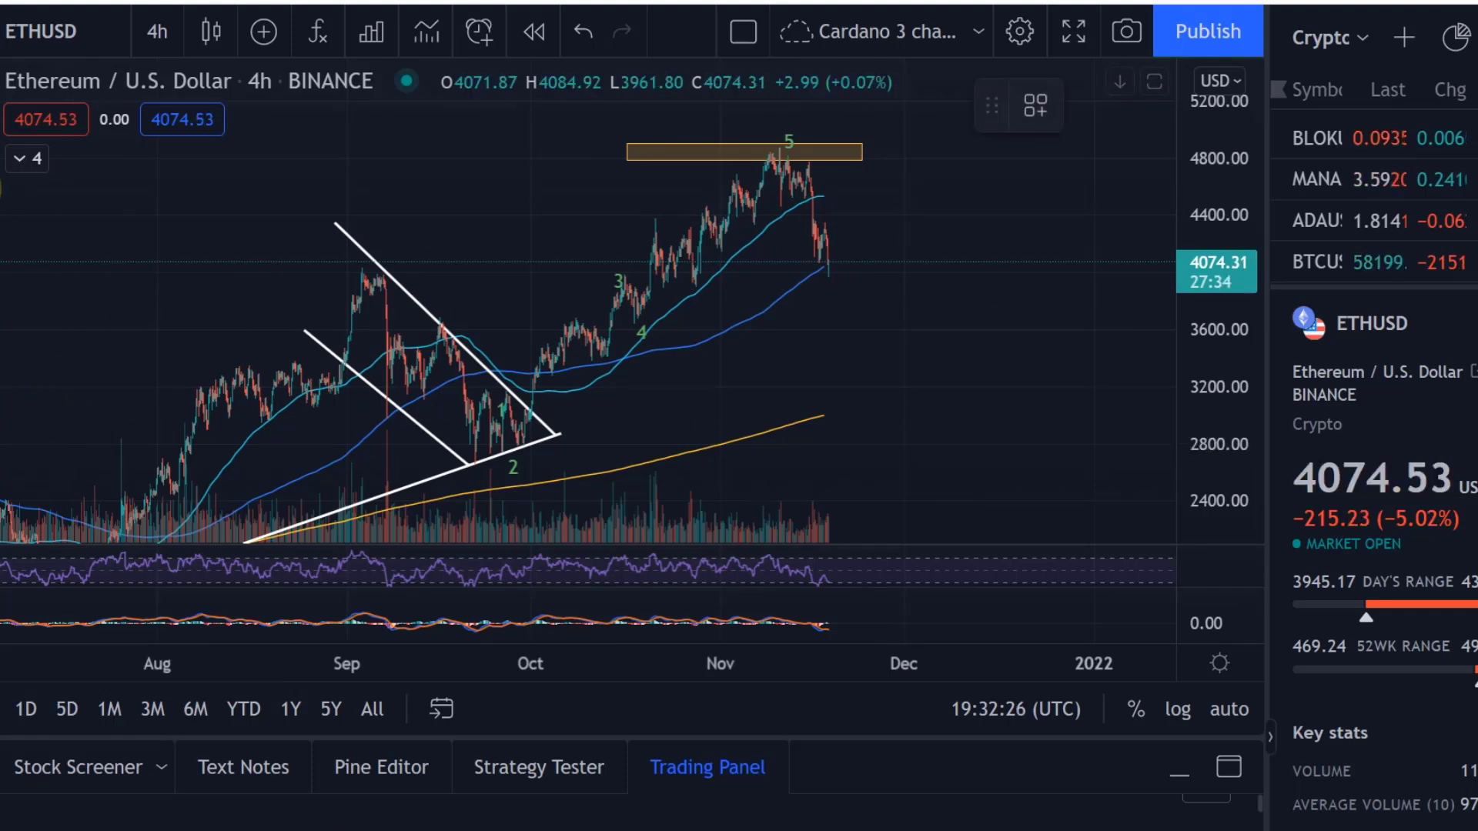
pyautogui.click(2, 197)
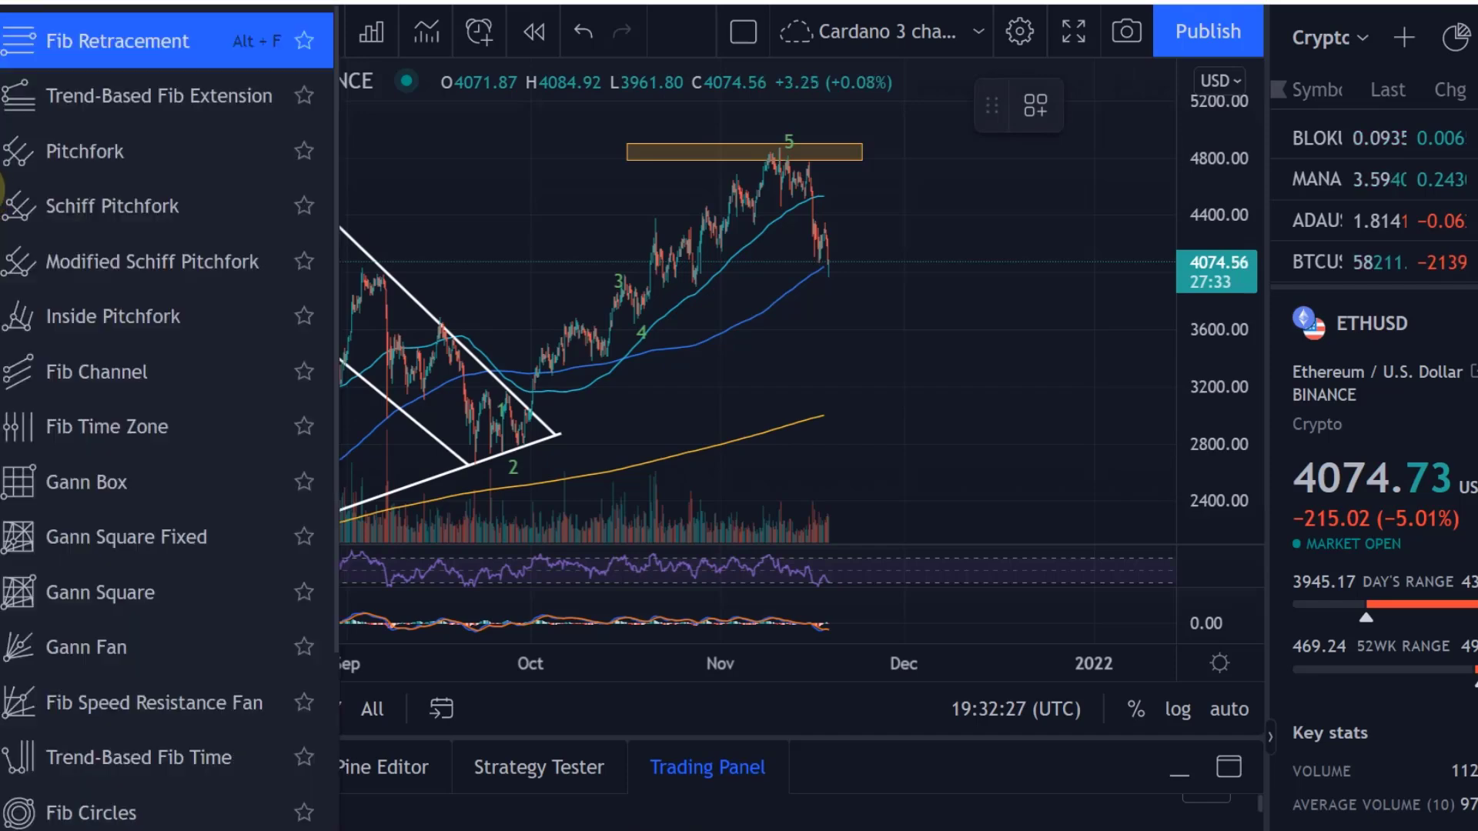
pyautogui.click(81, 48)
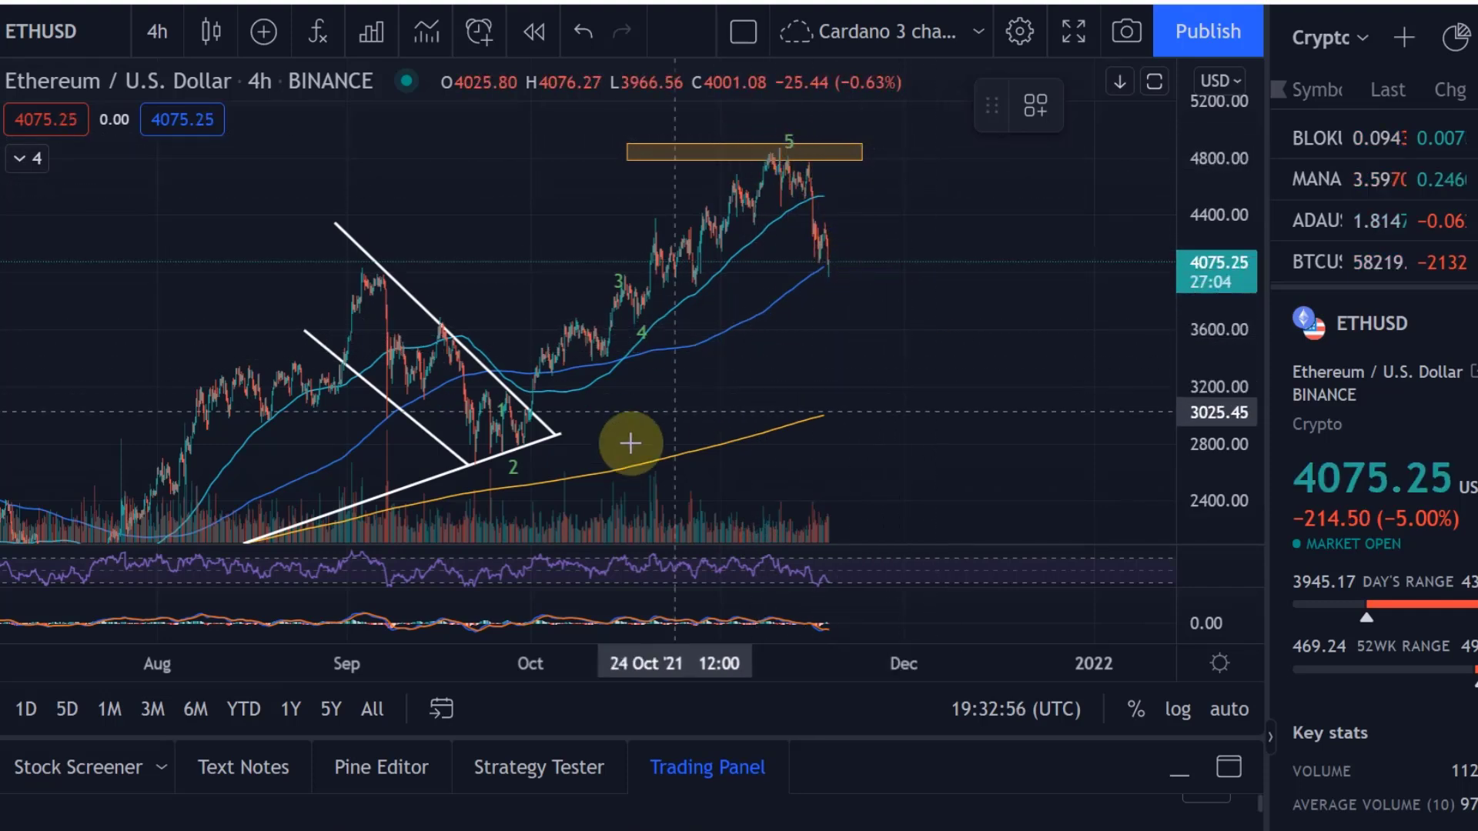
pyautogui.moveTo(458, 464)
pyautogui.mouseDown()
pyautogui.moveTo(561, 462)
pyautogui.moveTo(1089, 251)
pyautogui.moveTo(1092, 145)
pyautogui.moveTo(1106, 147)
pyautogui.mouseUp()
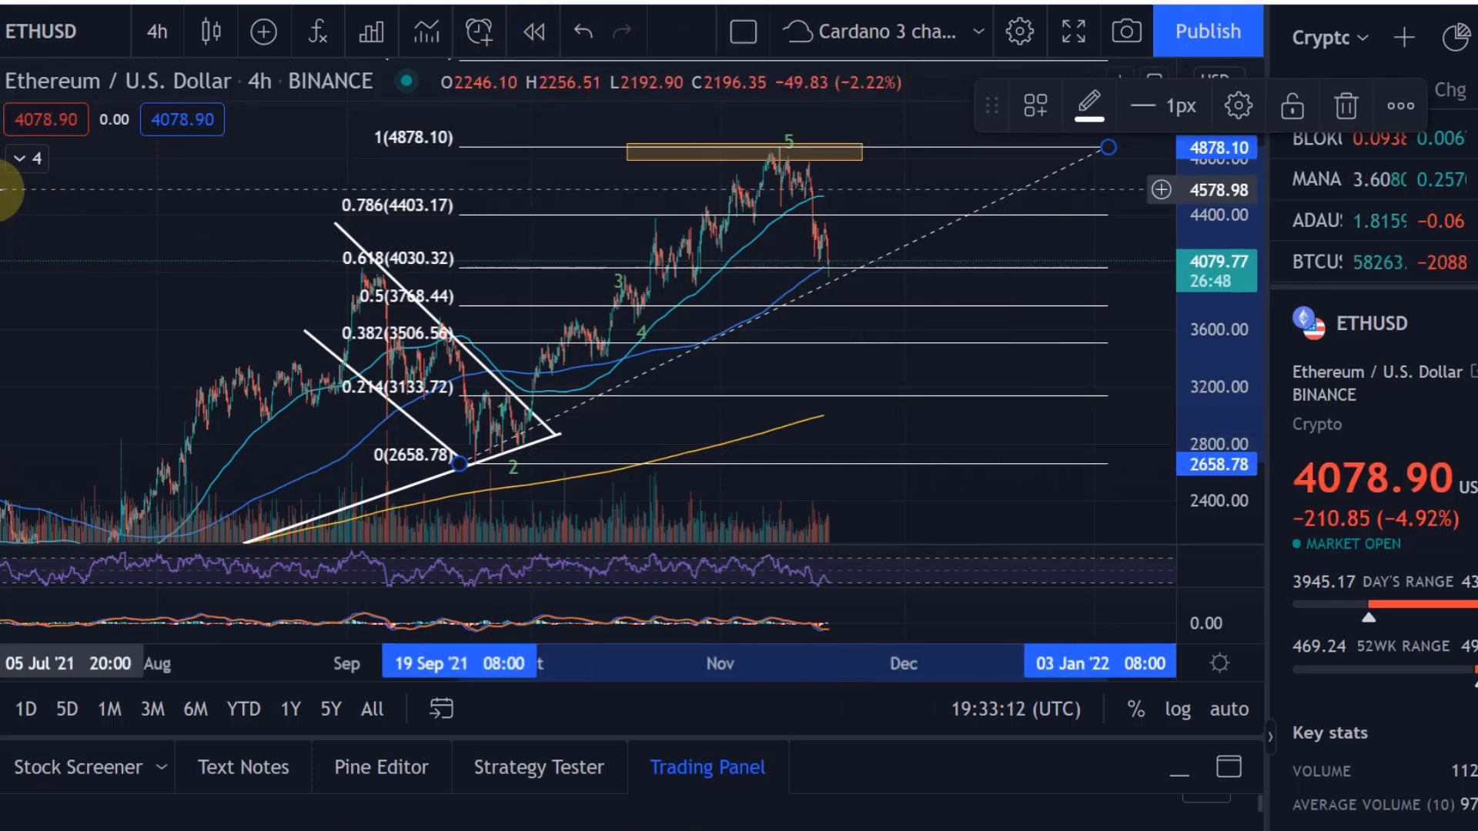
# Draw a target-zone rectangle between the 0.5 and 0.214 retracement levels, about 3758.79 to 3141.24, from 6 November to 15 December 2021
pyautogui.click(2, 231)
pyautogui.click(2, 212)
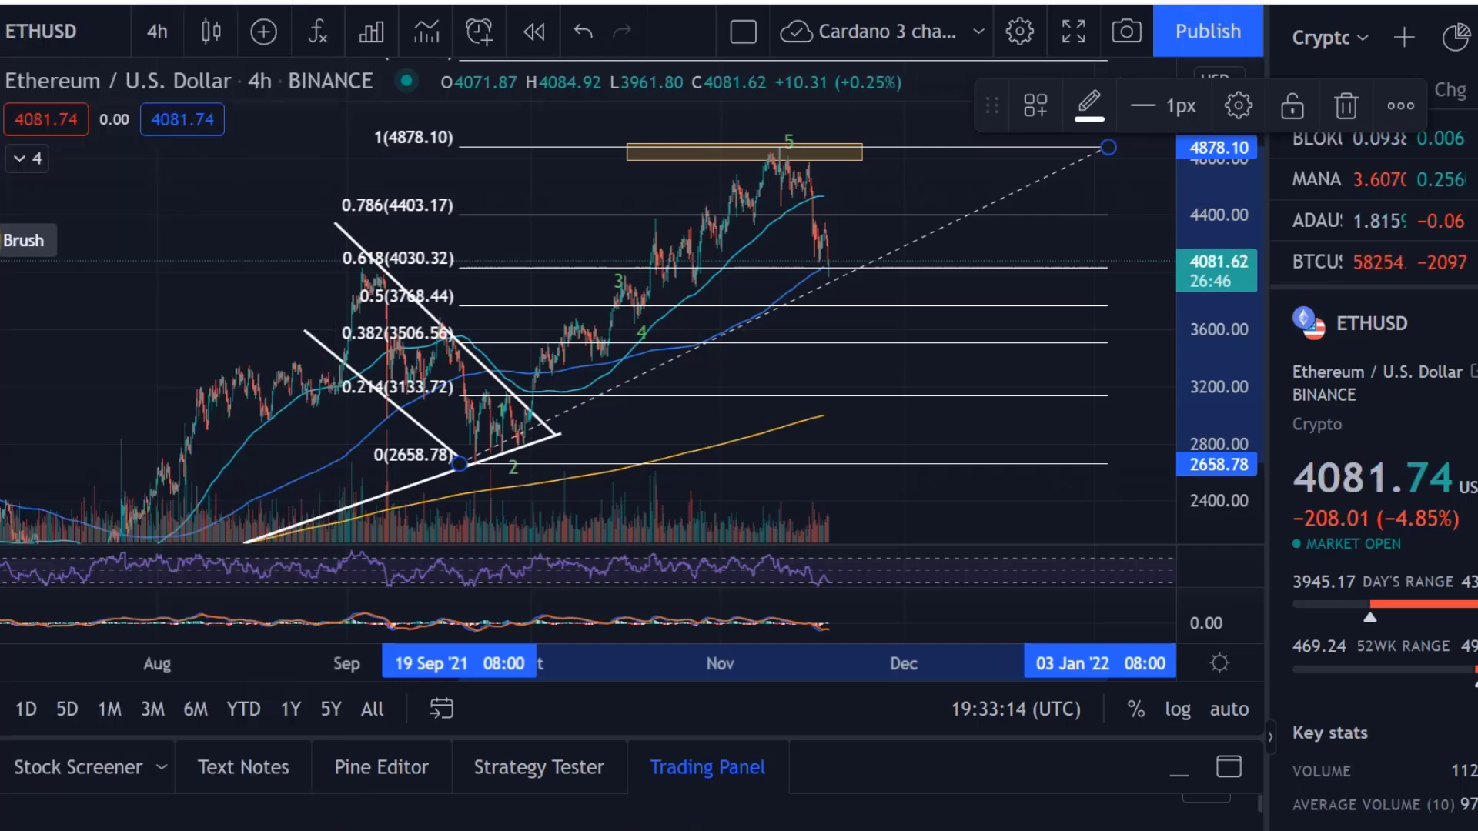
pyautogui.click(2, 241)
pyautogui.click(49, 241)
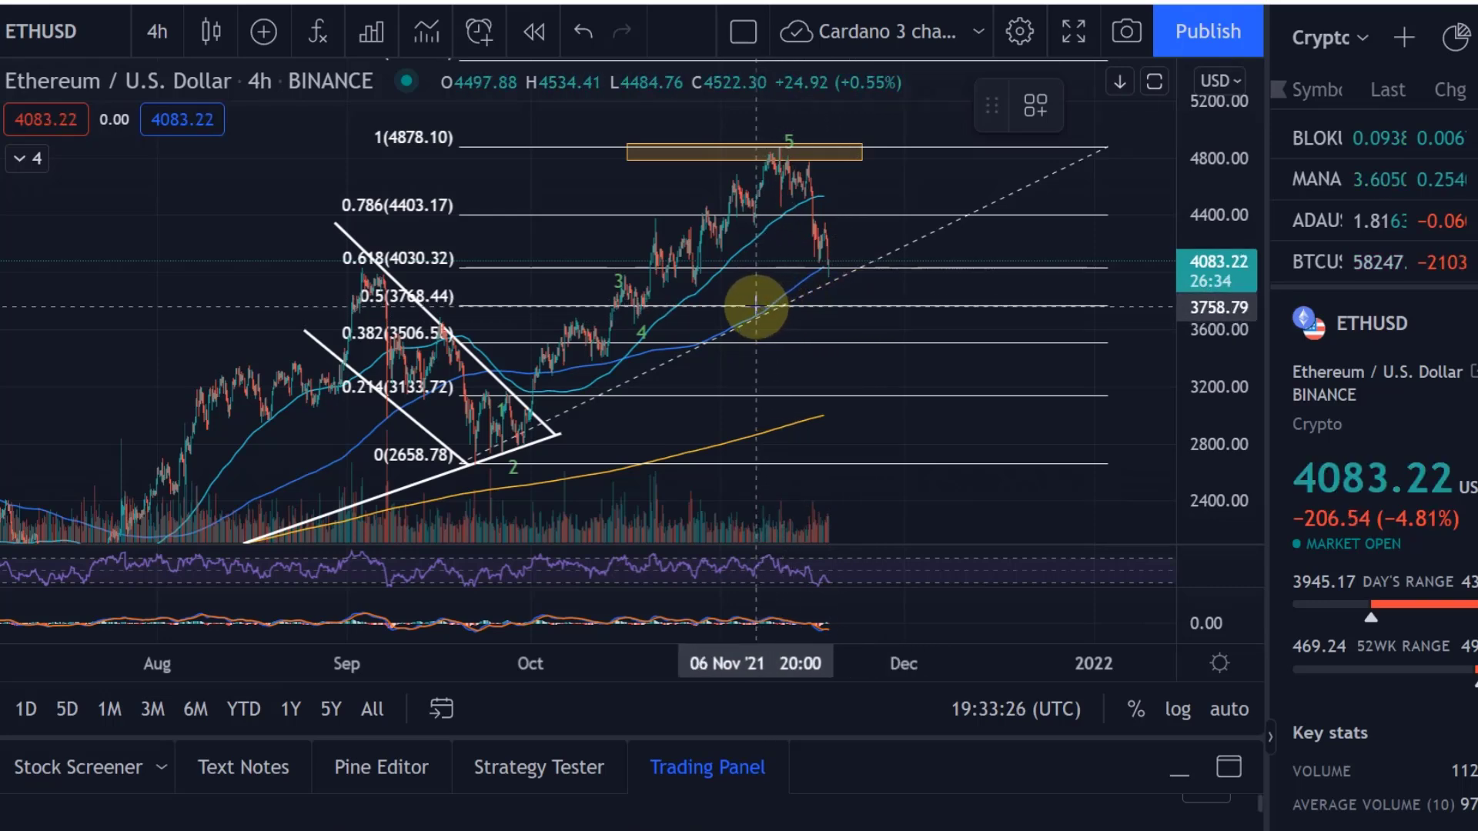
pyautogui.moveTo(756, 306); pyautogui.dragTo(944, 346)
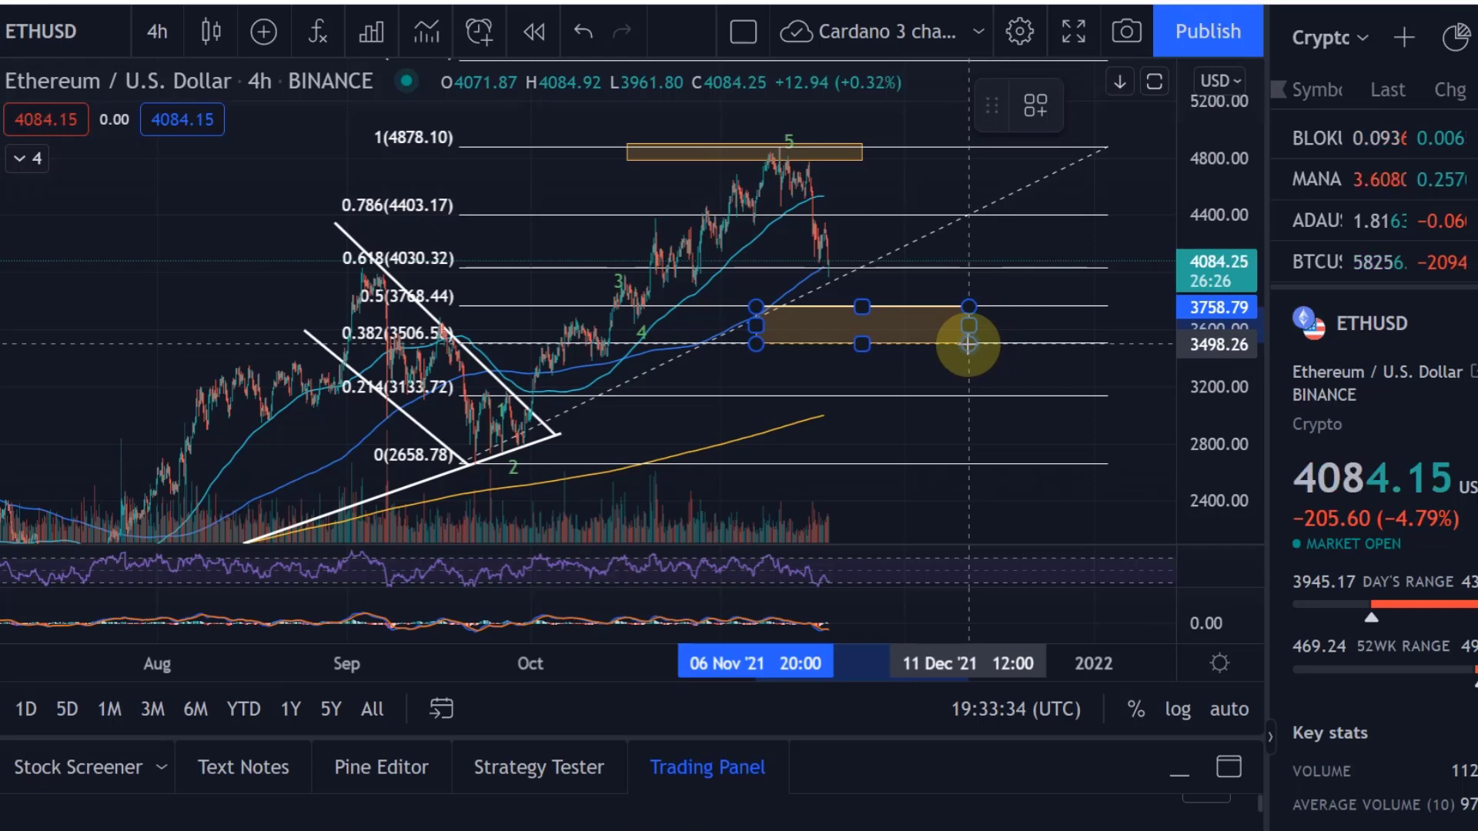
pyautogui.moveTo(964, 352); pyautogui.dragTo(957, 394)
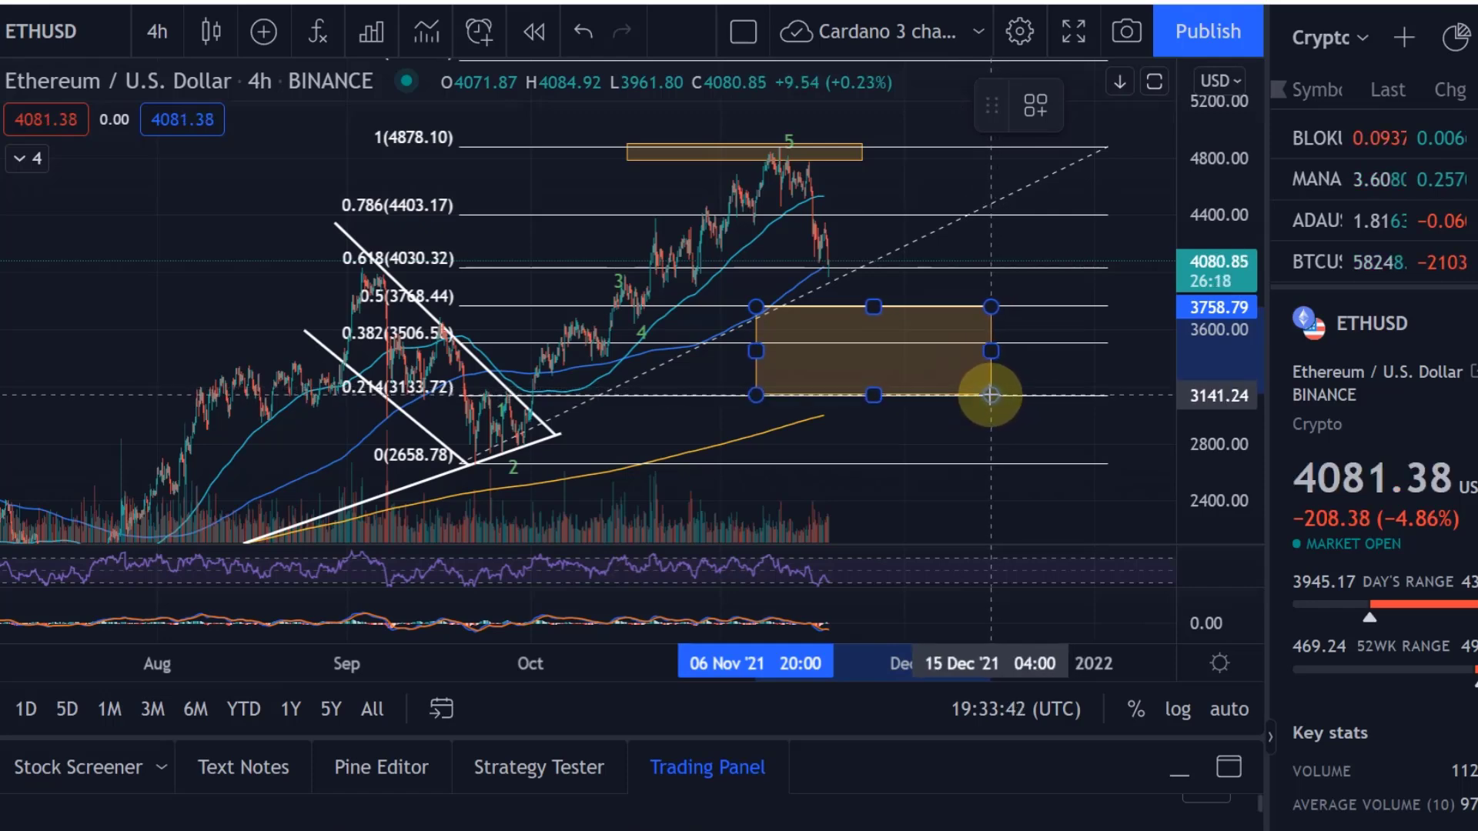
pyautogui.moveTo(991, 395); pyautogui.dragTo(988, 393)
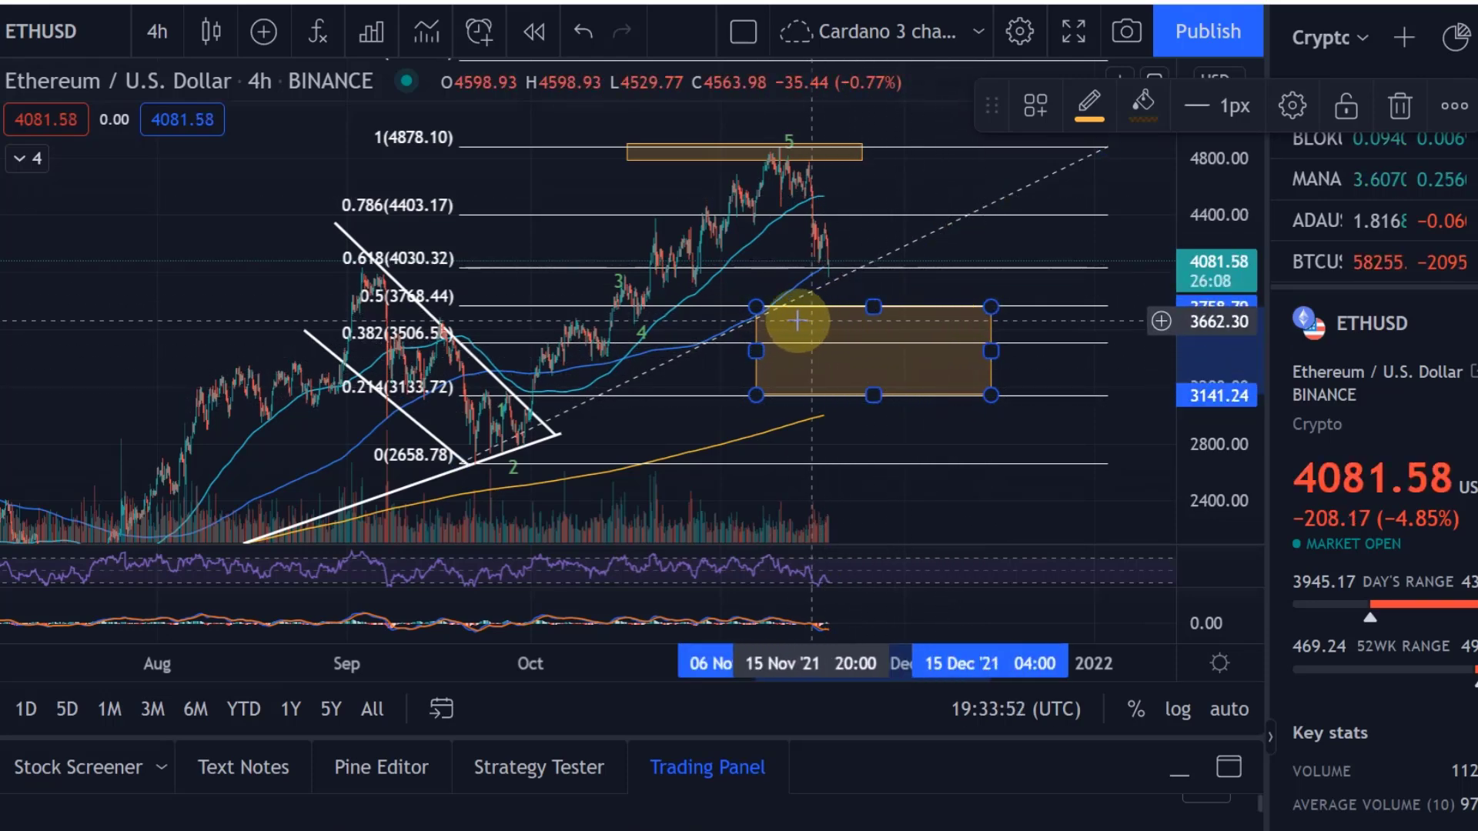
pyautogui.moveTo(1029, 432); pyautogui.dragTo(769, 487)
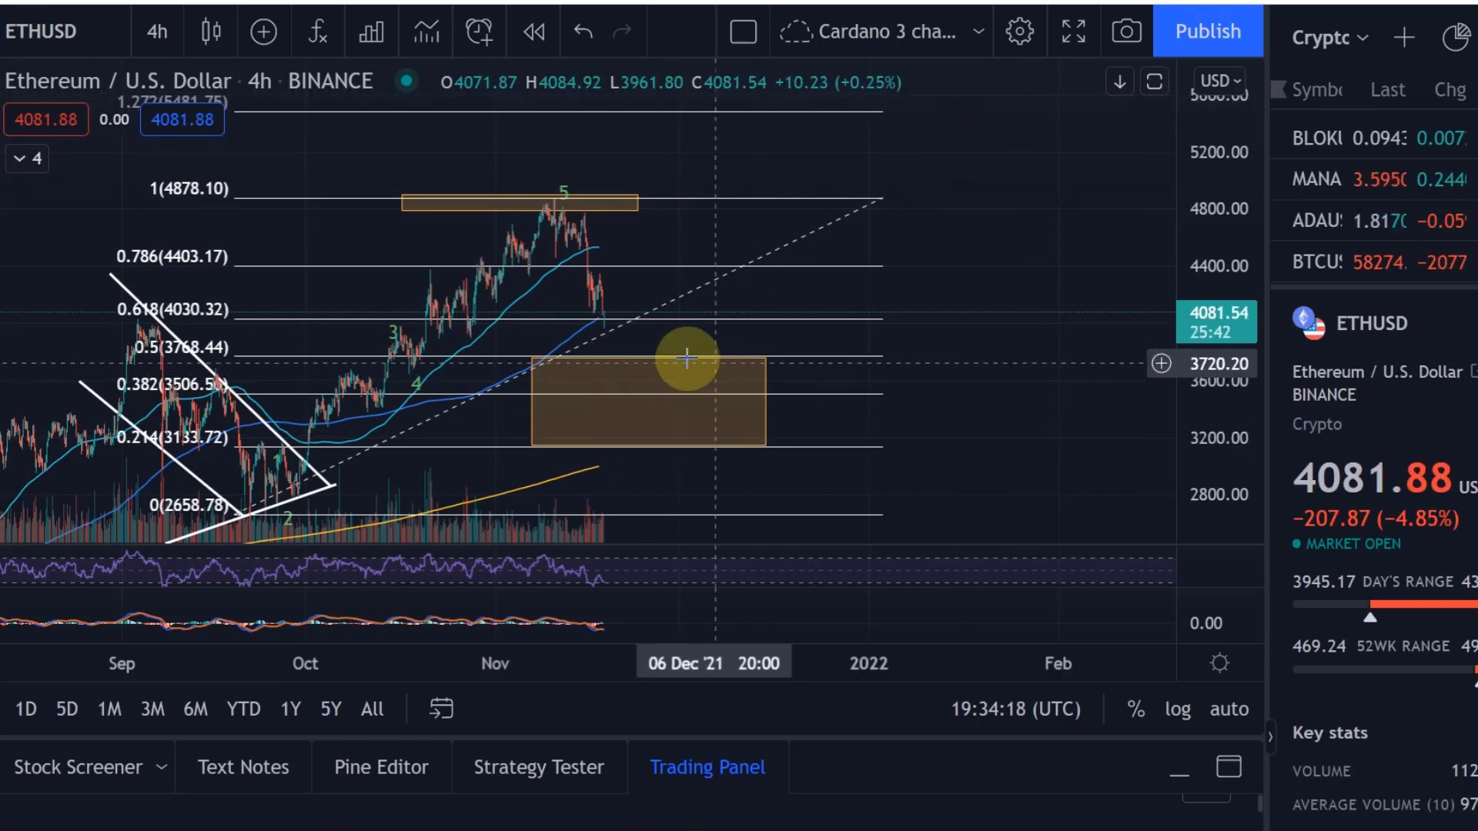
pyautogui.moveTo(946, 149); pyautogui.dragTo(752, 284)
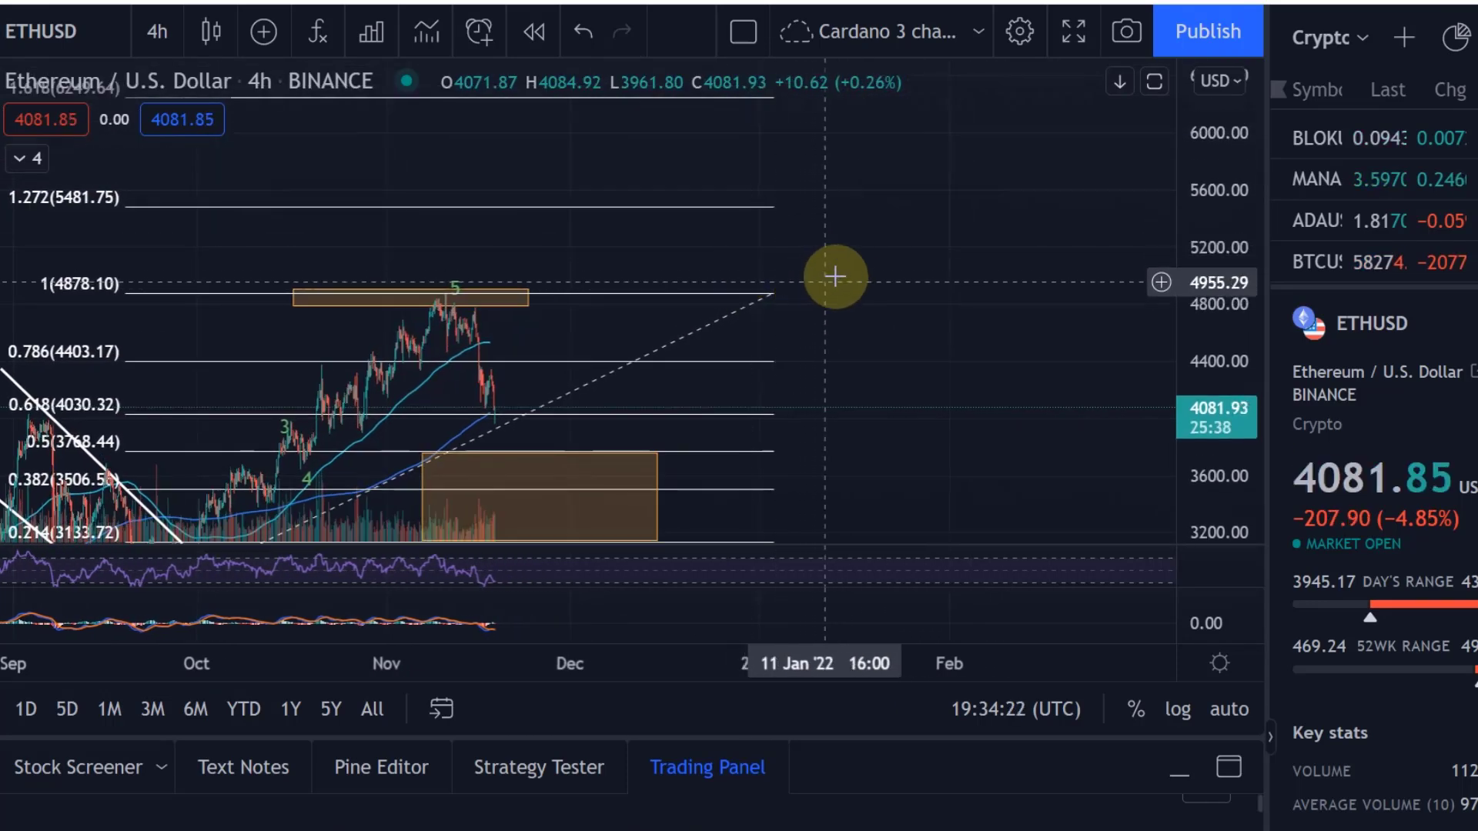
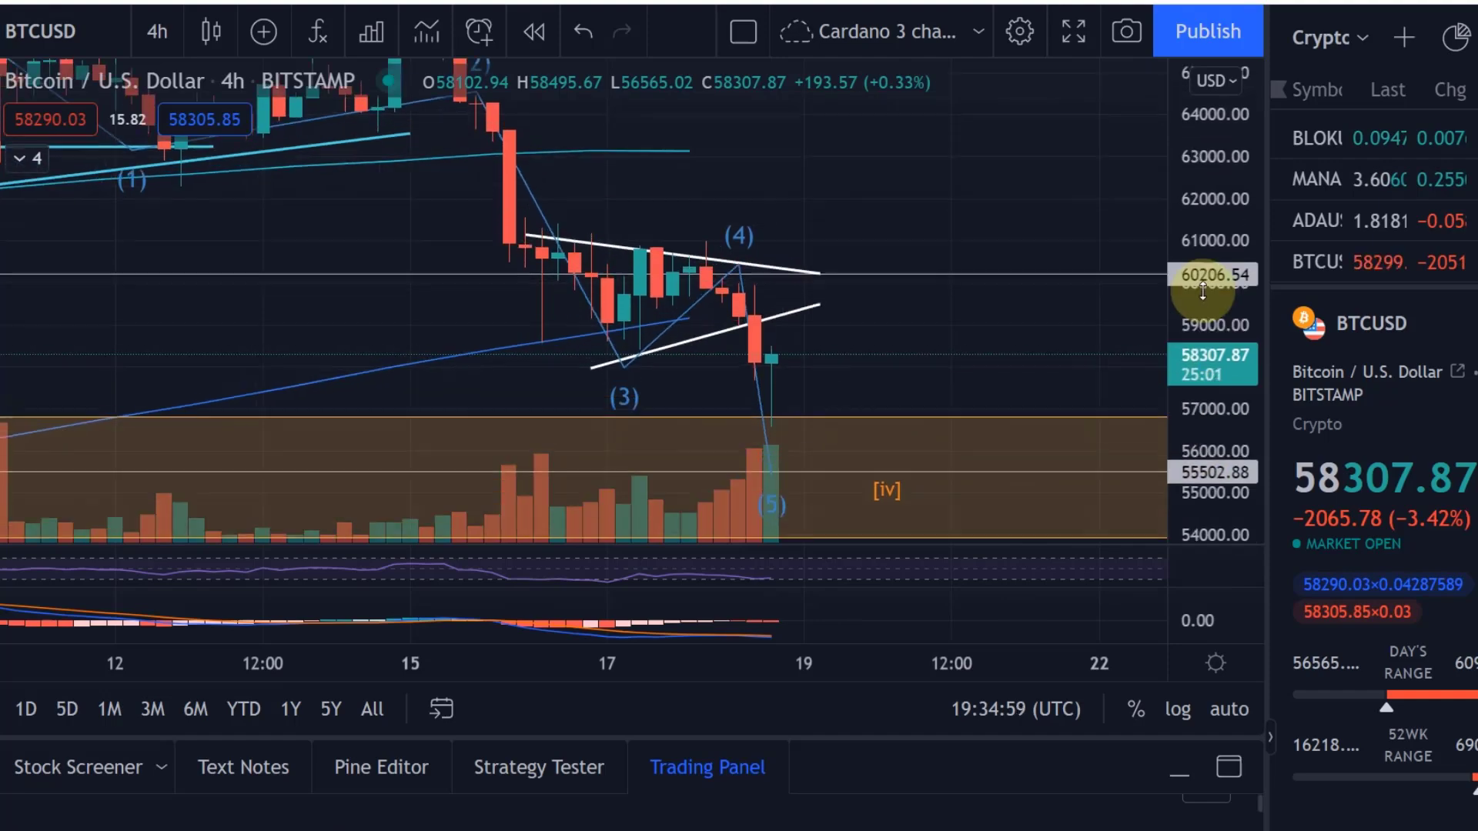
# Compare the Bitcoin 4-hour wave count with the Ethereum retracement chart, ending on the Bitcoin chart
pyautogui.scroll(-5, 930, 278)
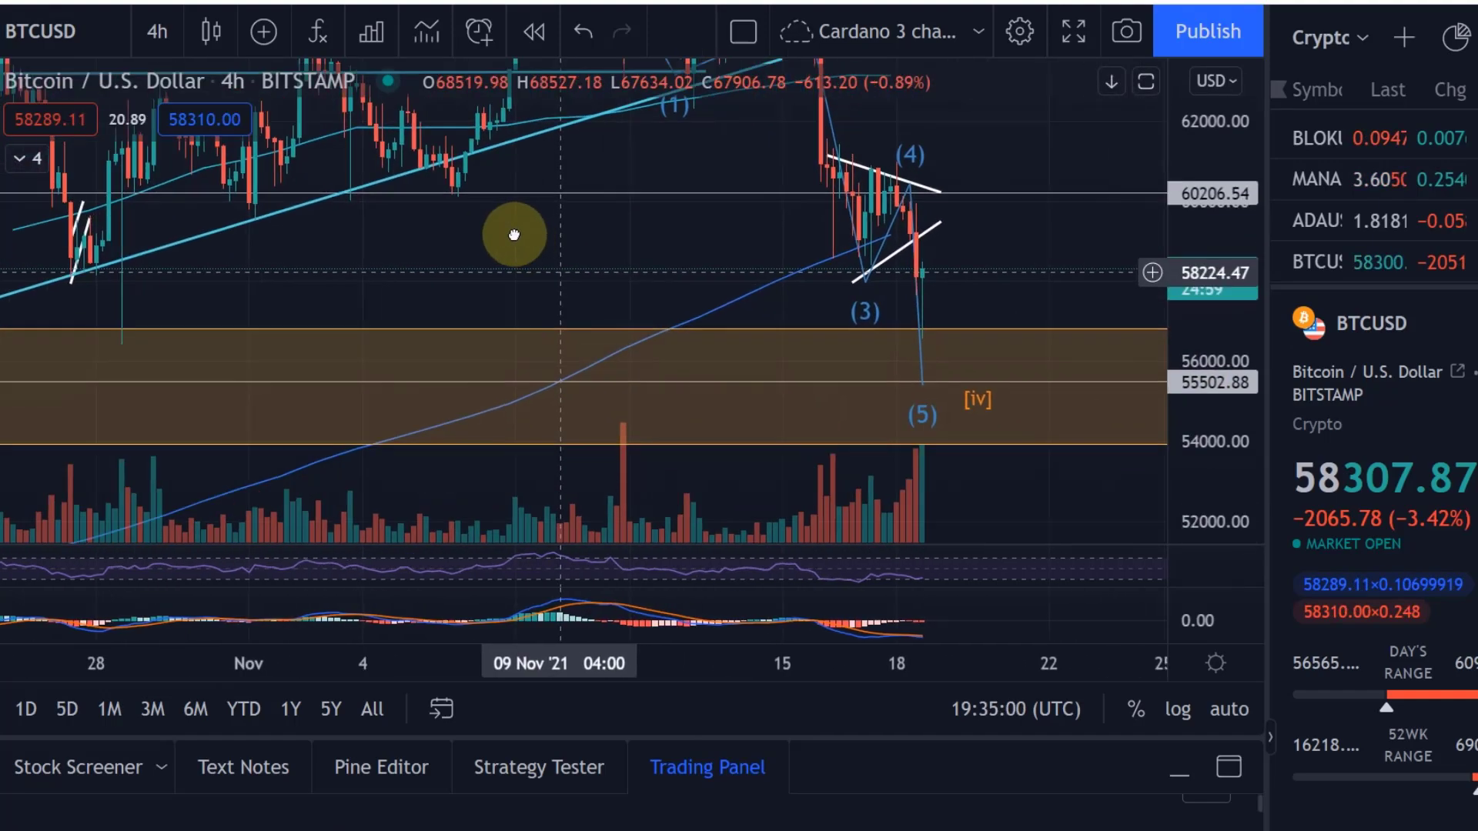
pyautogui.scroll(-3, 1093, 289)
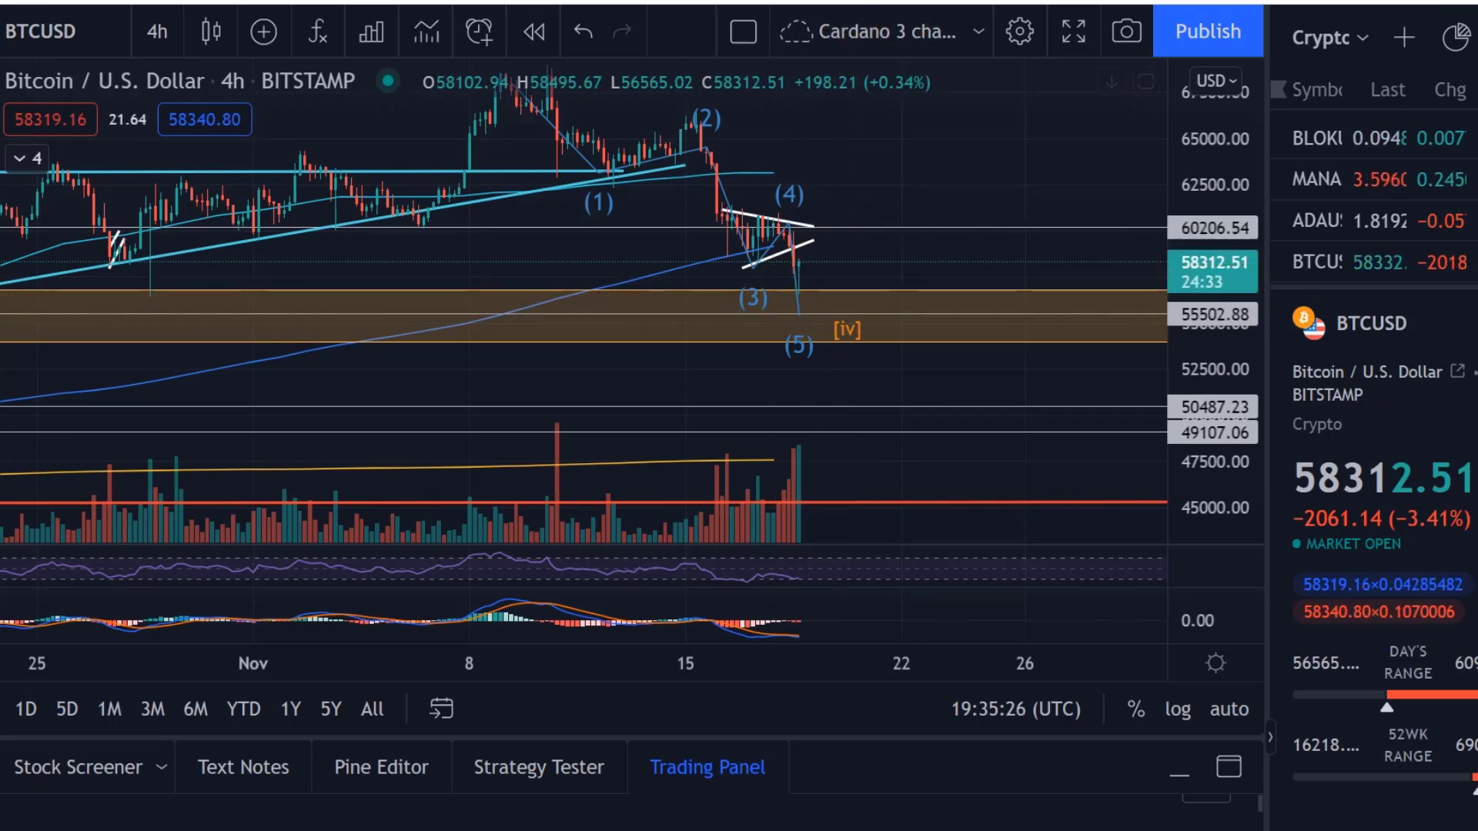
pyautogui.press('space')
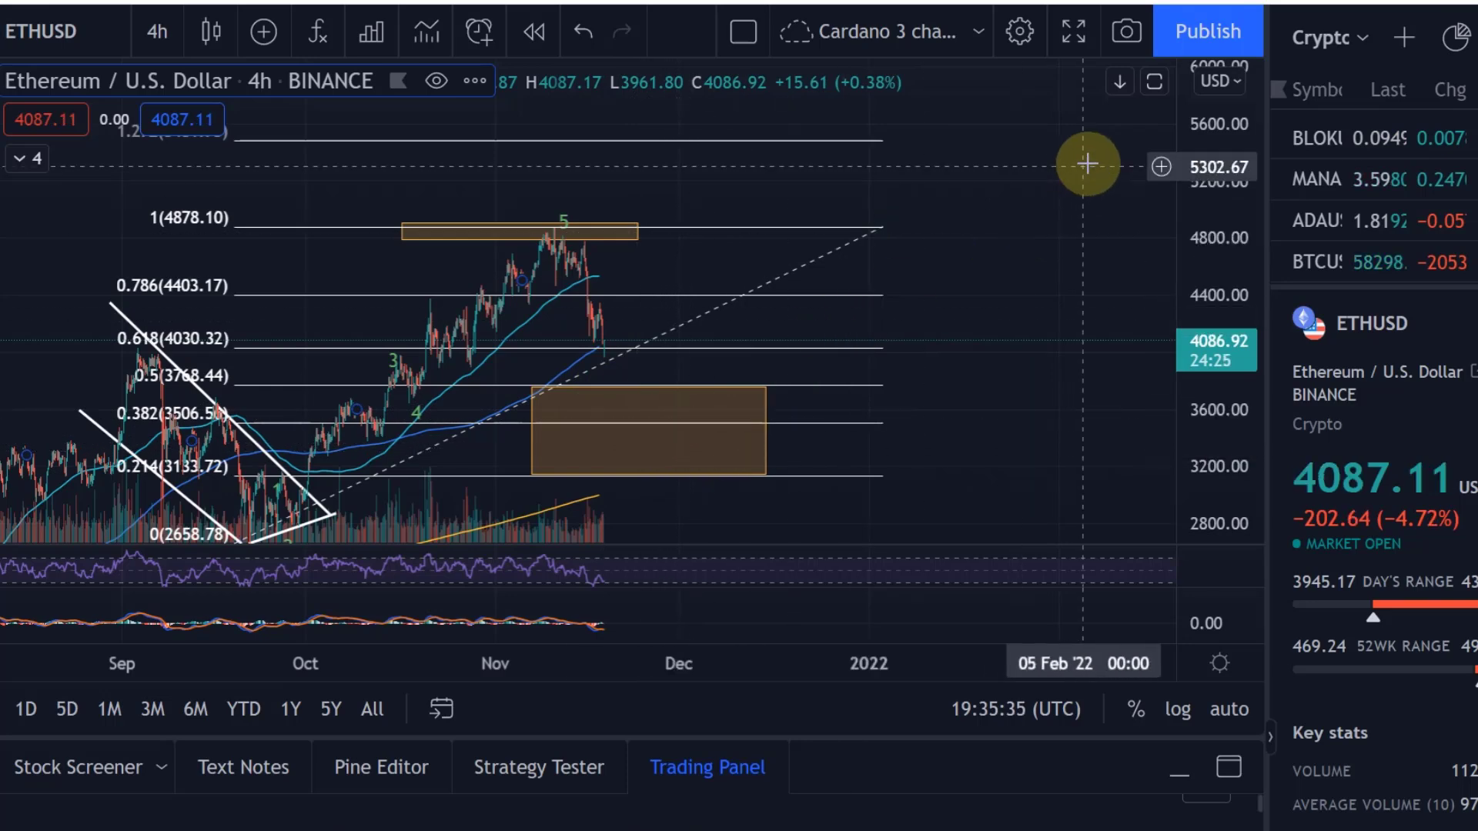
pyautogui.press('Up')
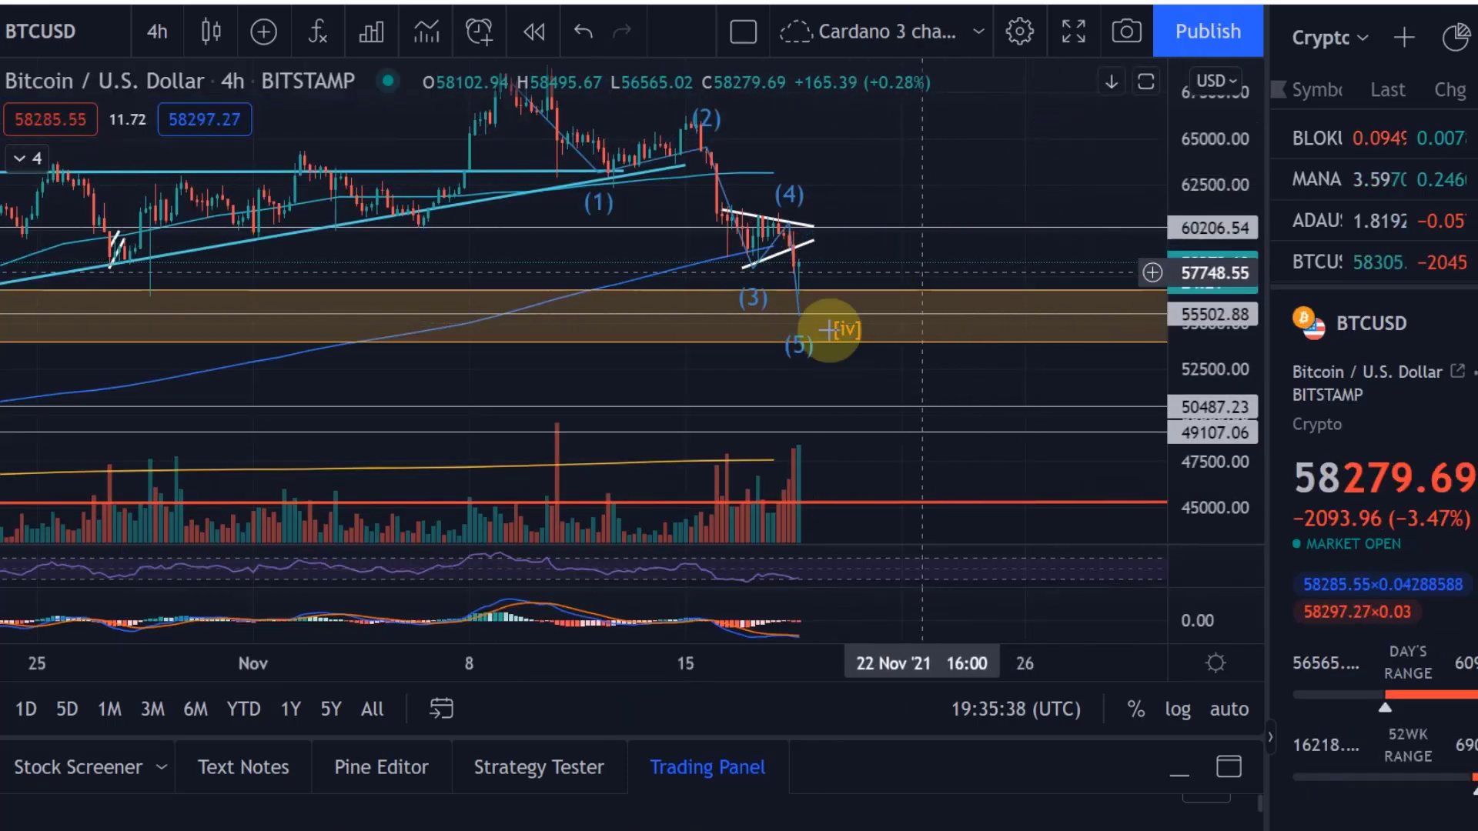
# Examine Bitcoin's decline from wave [iii] to wave (5), the shaded support zone and the lower support lines
pyautogui.moveTo(1002, 186); pyautogui.dragTo(765, 370)
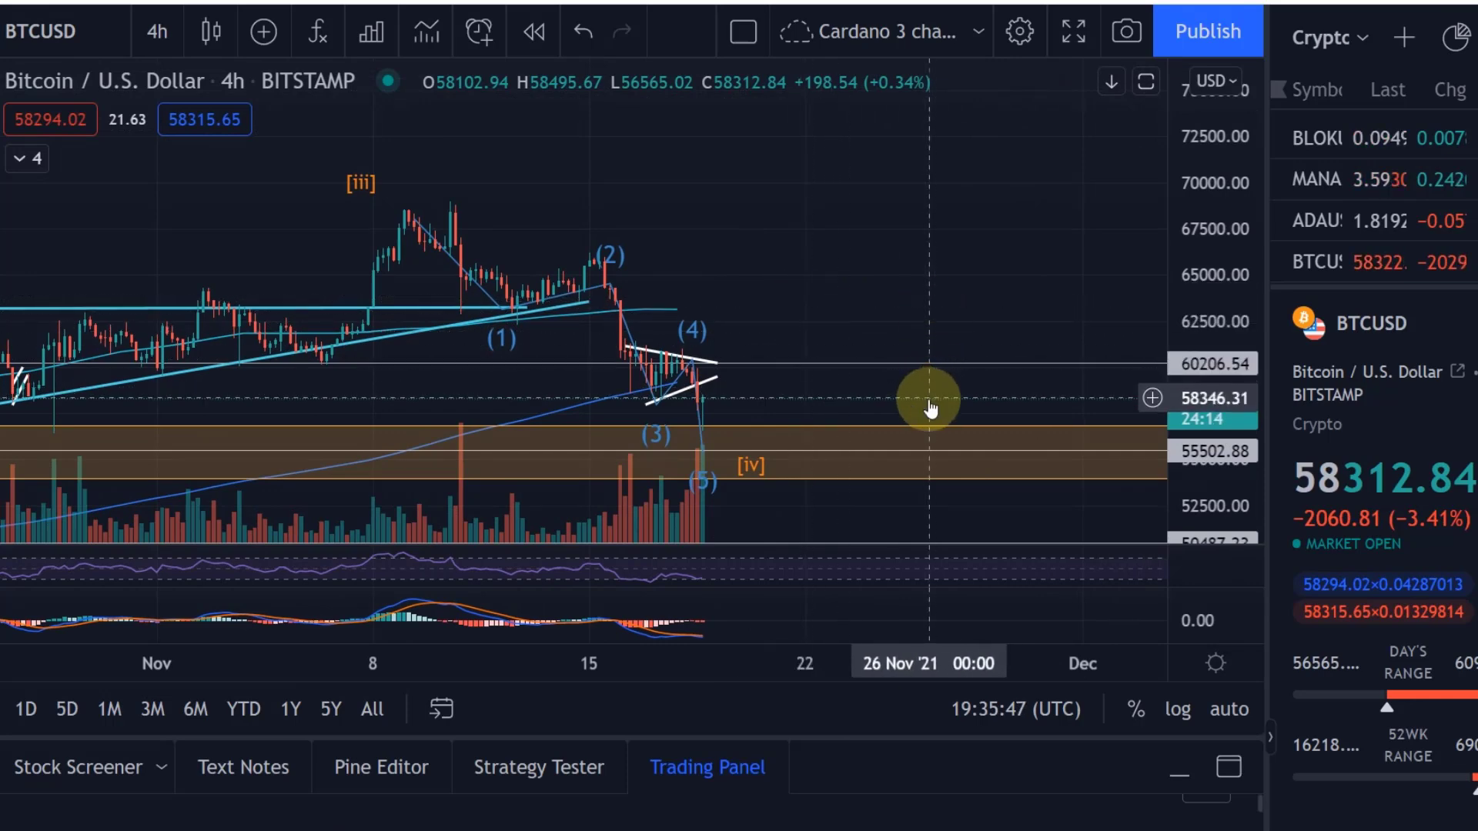
pyautogui.moveTo(924, 411); pyautogui.dragTo(901, 264)
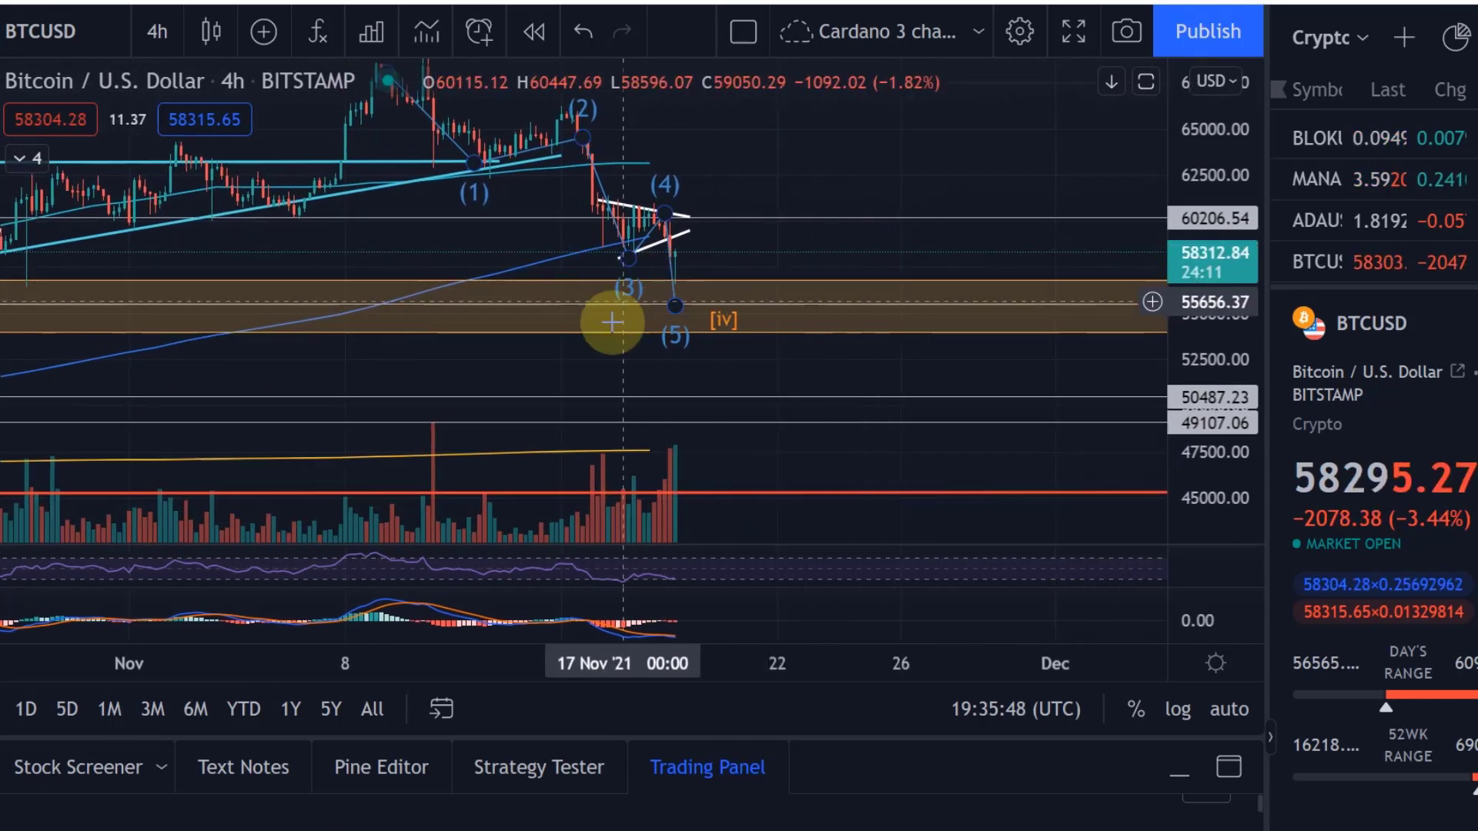
pyautogui.moveTo(816, 347); pyautogui.dragTo(600, 224)
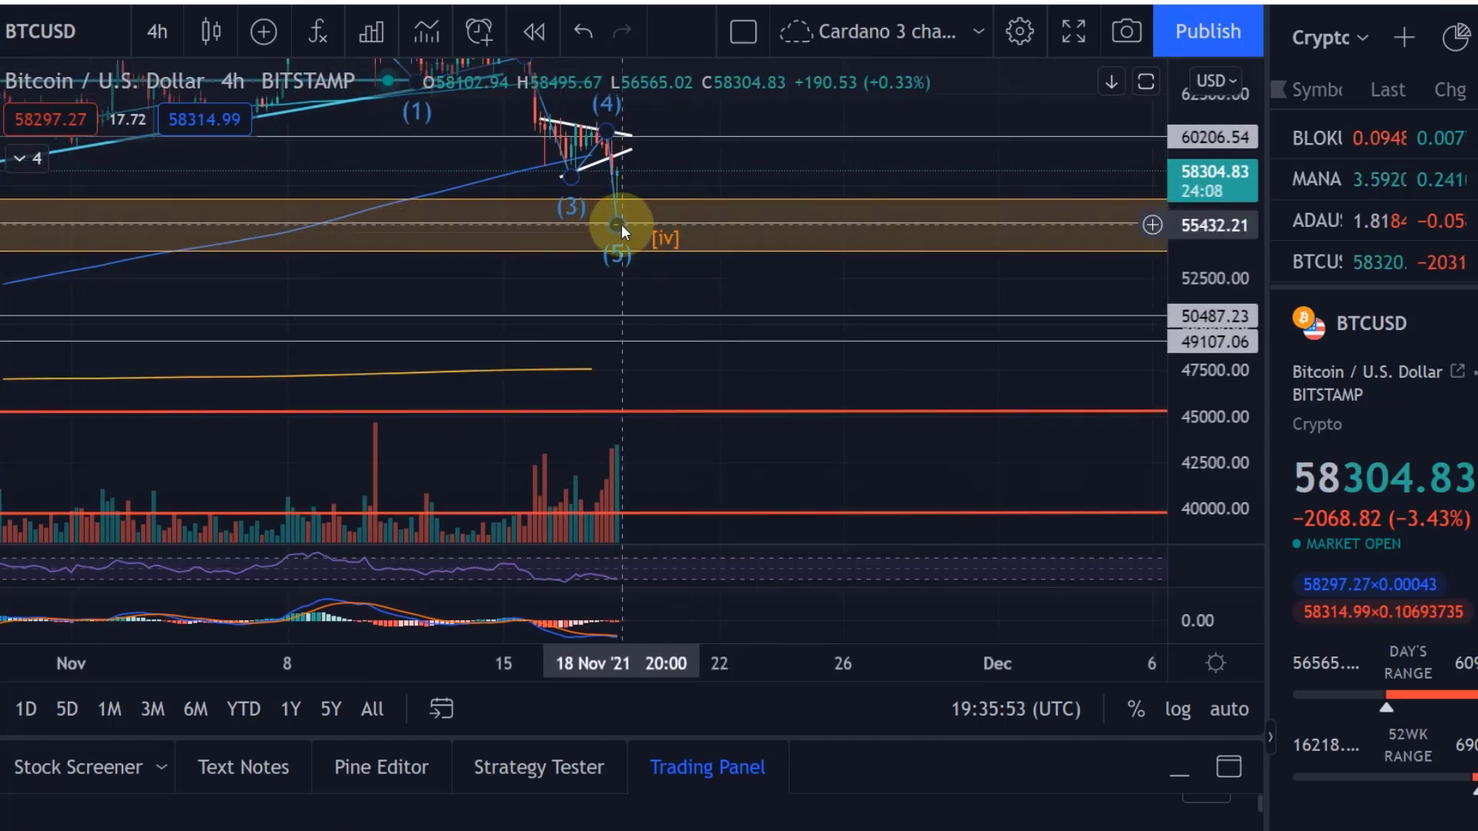
pyautogui.scroll(-2, 677, 314)
pyautogui.scroll(-3, 743, 249)
pyautogui.moveTo(910, 478); pyautogui.dragTo(757, 224)
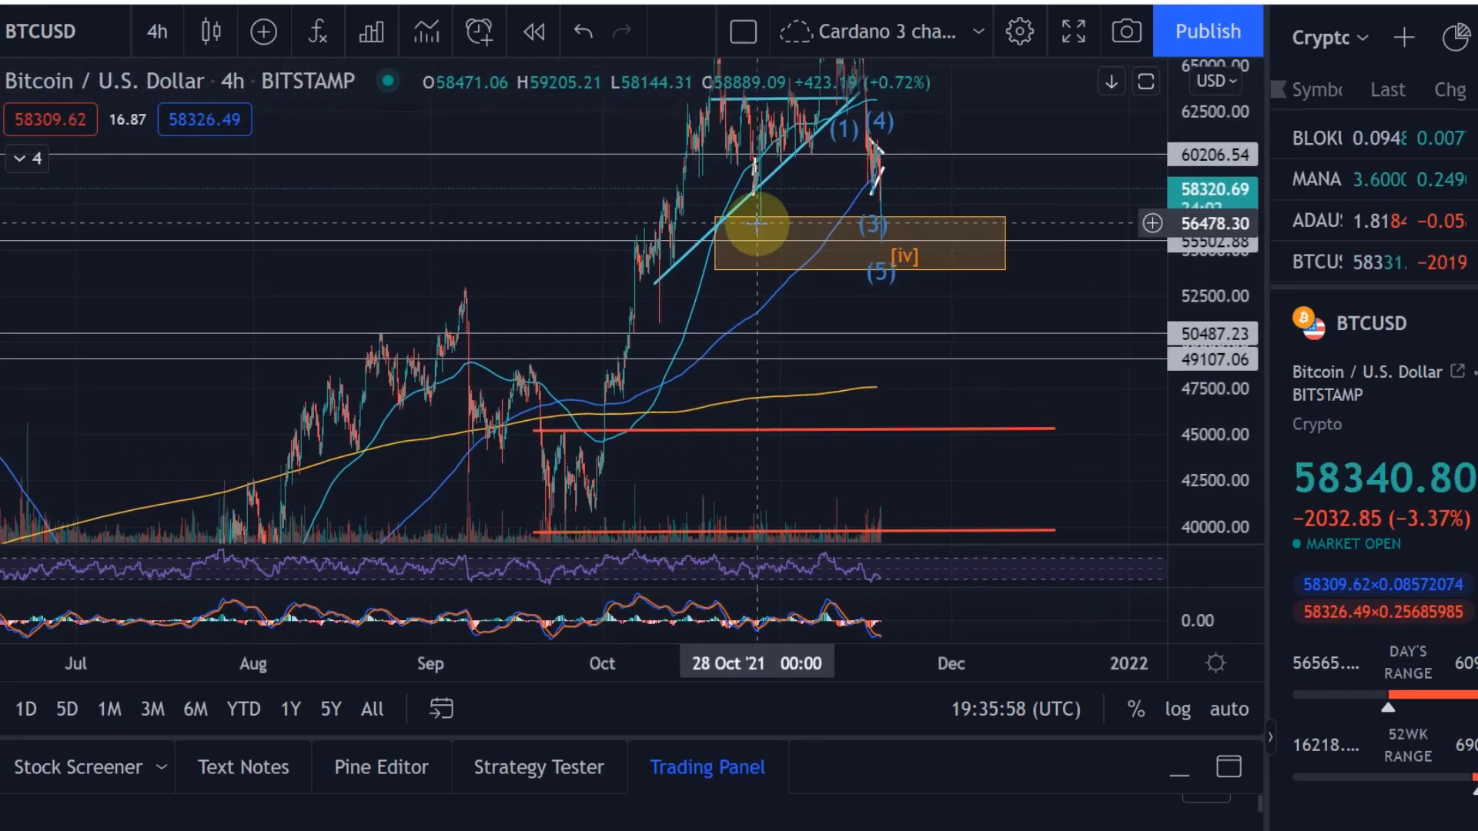
pyautogui.scroll(4, 760, 200)
pyautogui.moveTo(649, 332); pyautogui.dragTo(804, 419)
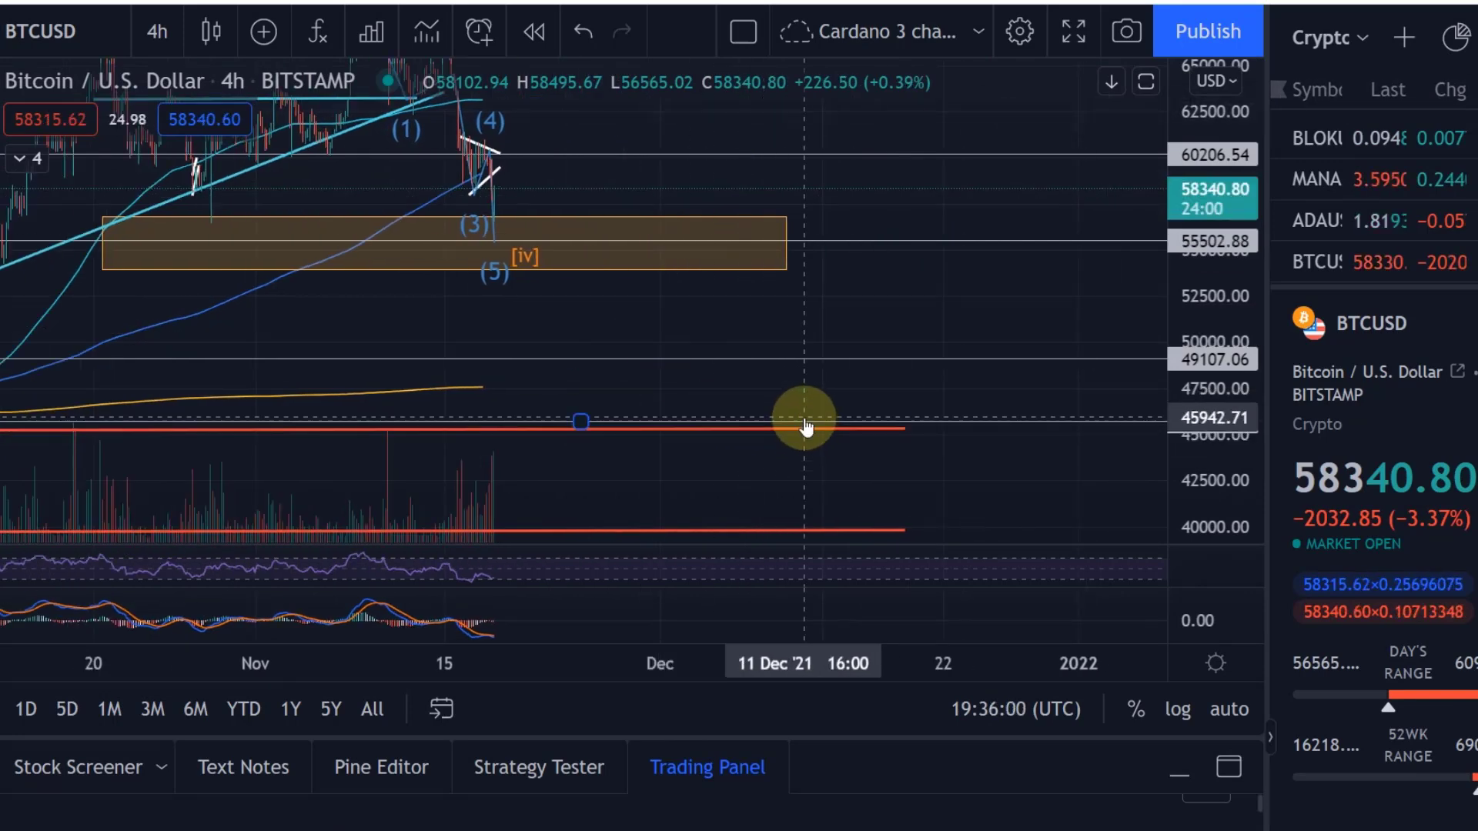
pyautogui.click(580, 44)
# Examine Bitcoin's drop from the end of the rising trendline to the wave (5) target in the support zone
pyautogui.moveTo(692, 326); pyautogui.dragTo(960, 376)
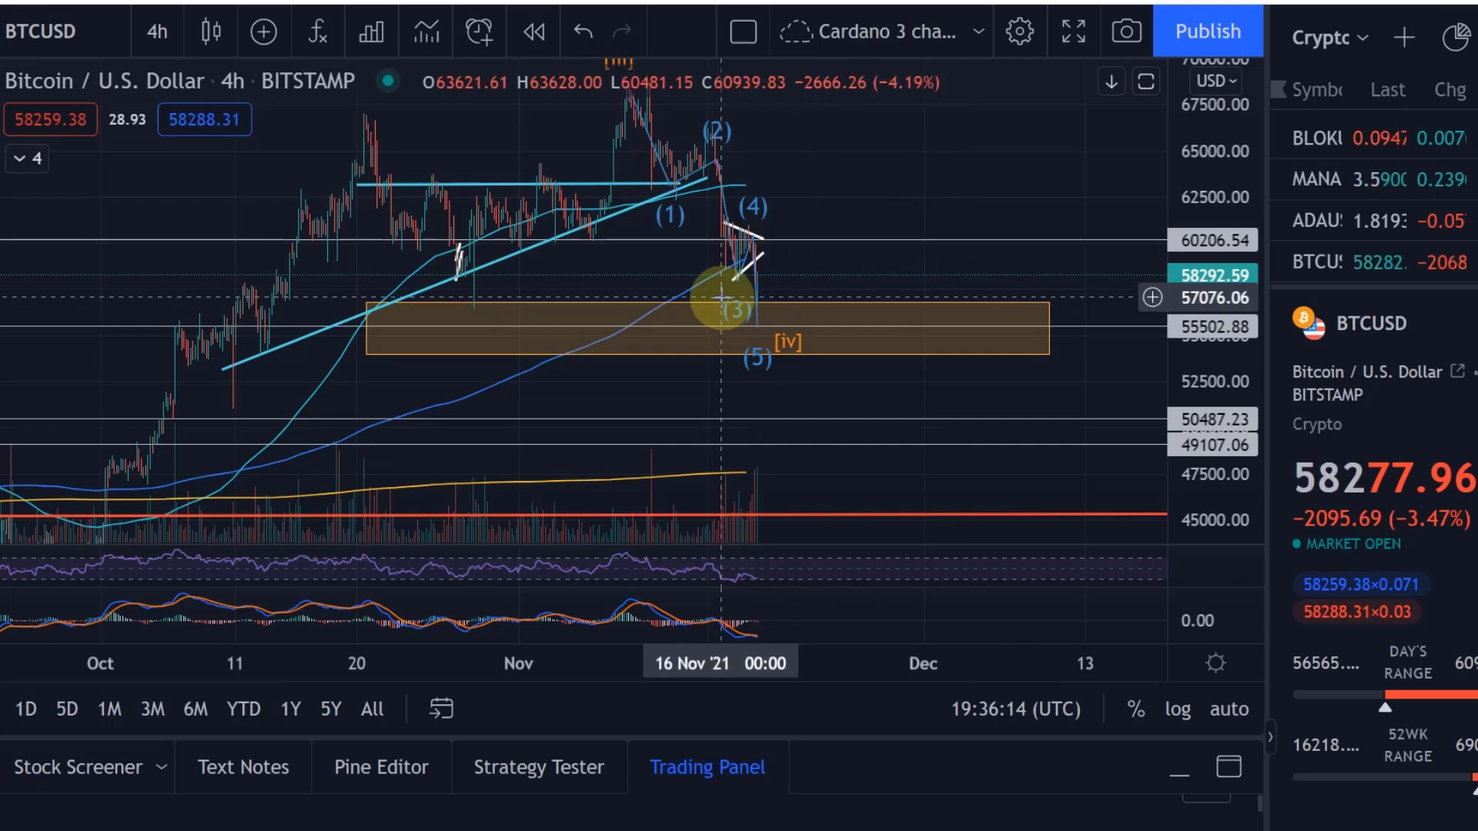
pyautogui.click(707, 186)
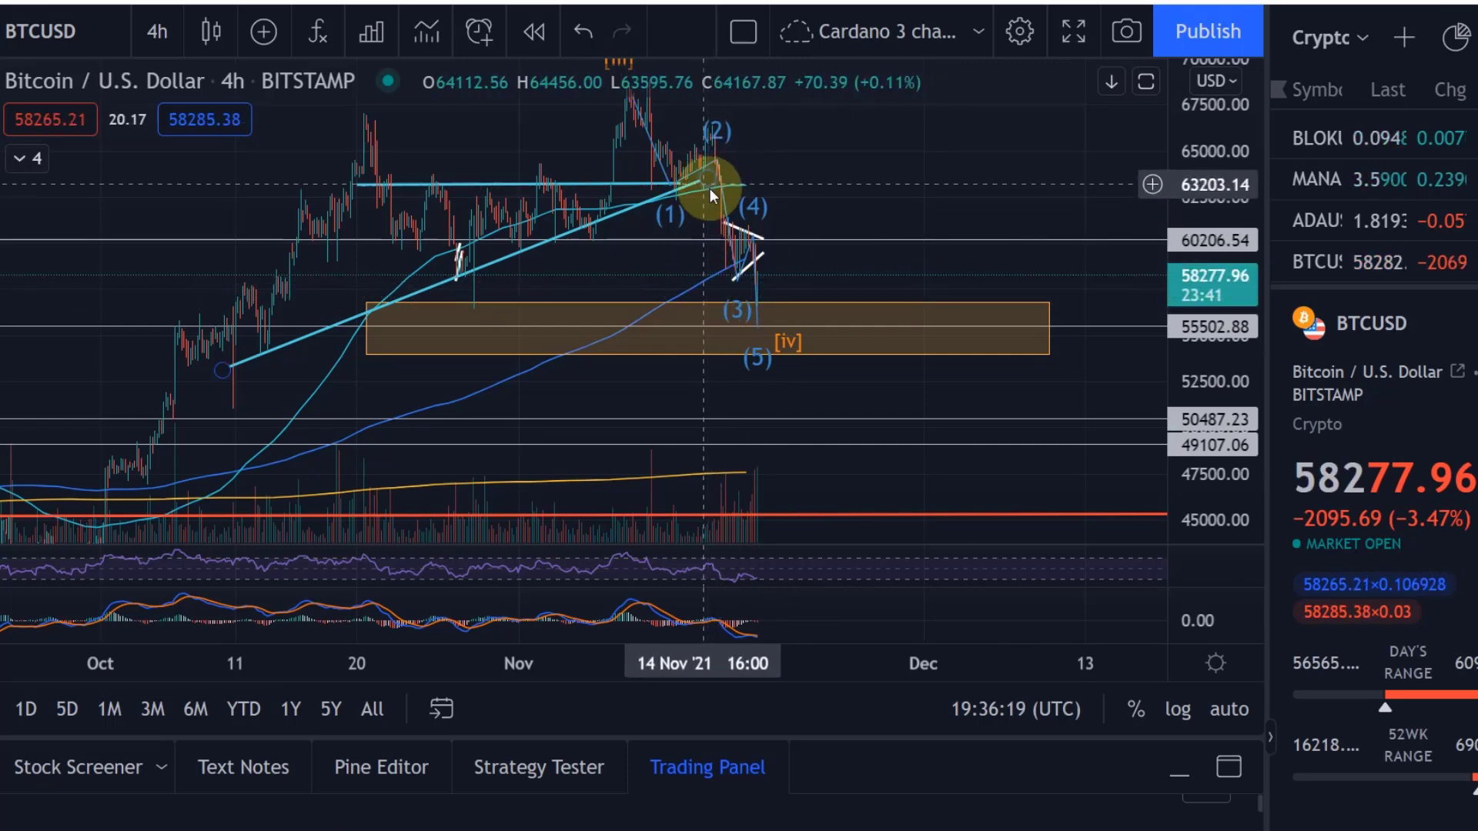
pyautogui.click(770, 377)
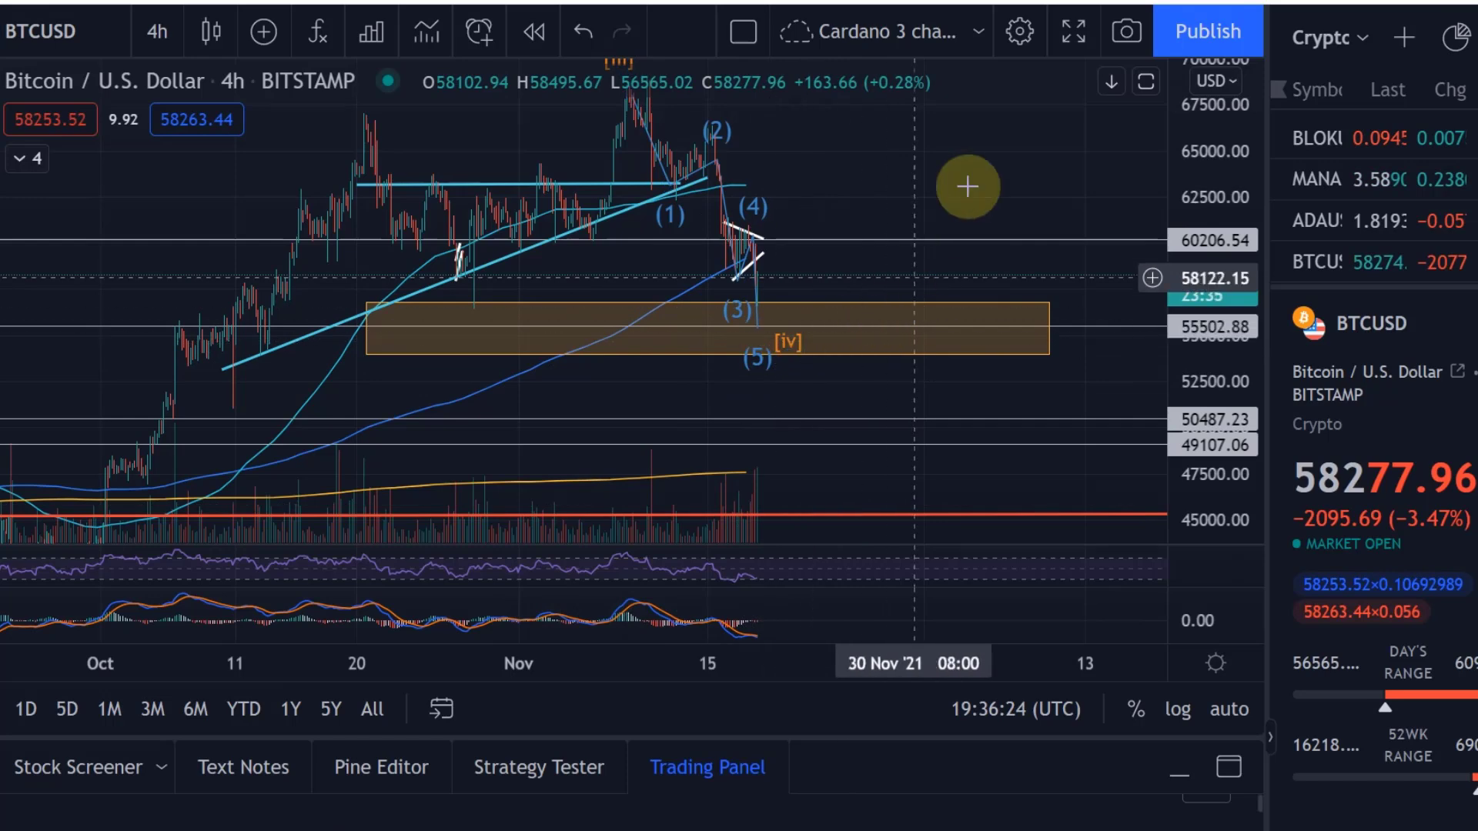
# Switch to the Ethereum chart and examine the price relative to the retracement levels and the target-zone rectangle
pyautogui.press('Tab')
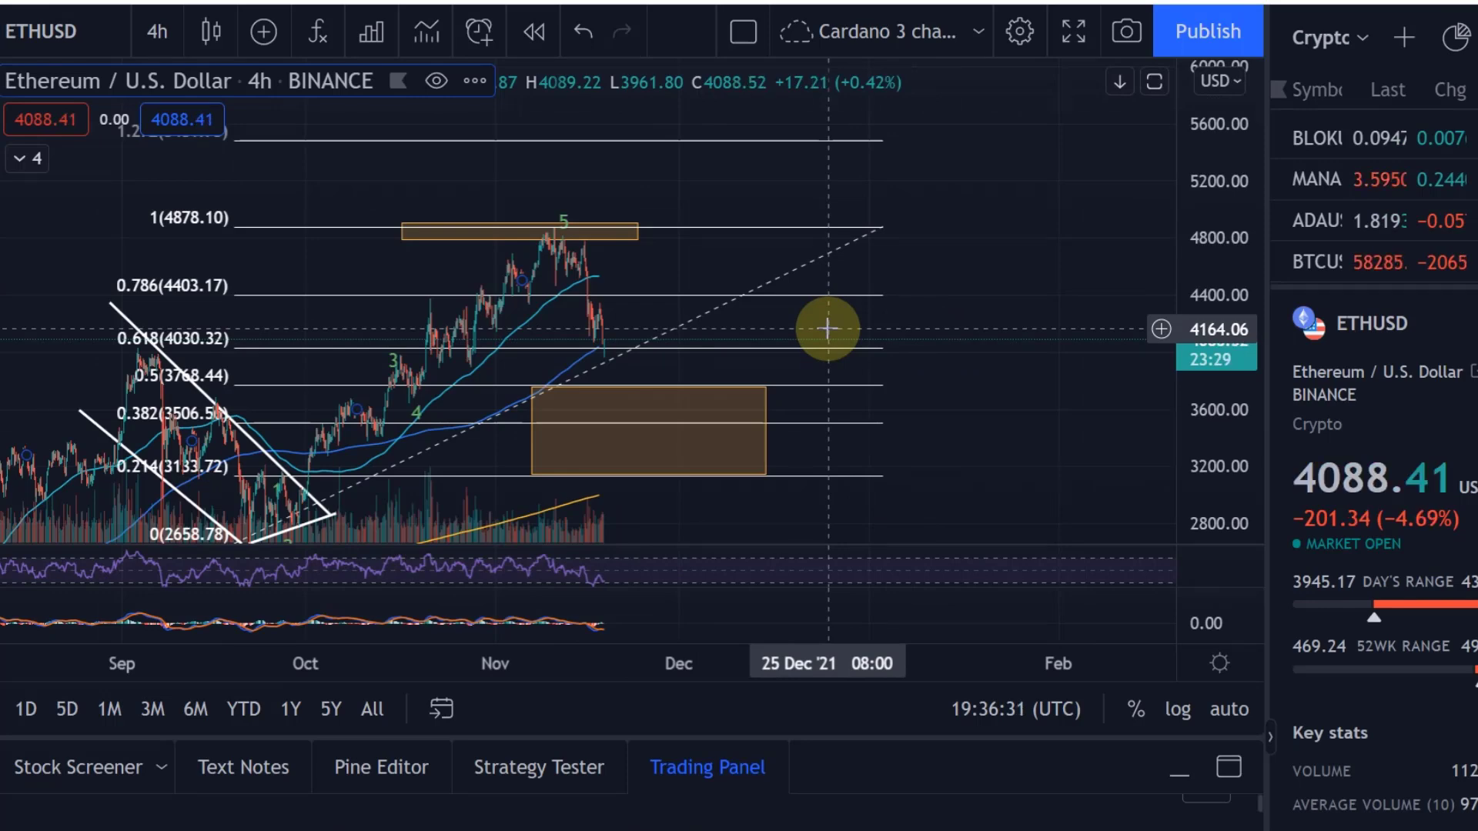
pyautogui.moveTo(947, 426); pyautogui.dragTo(1195, 308)
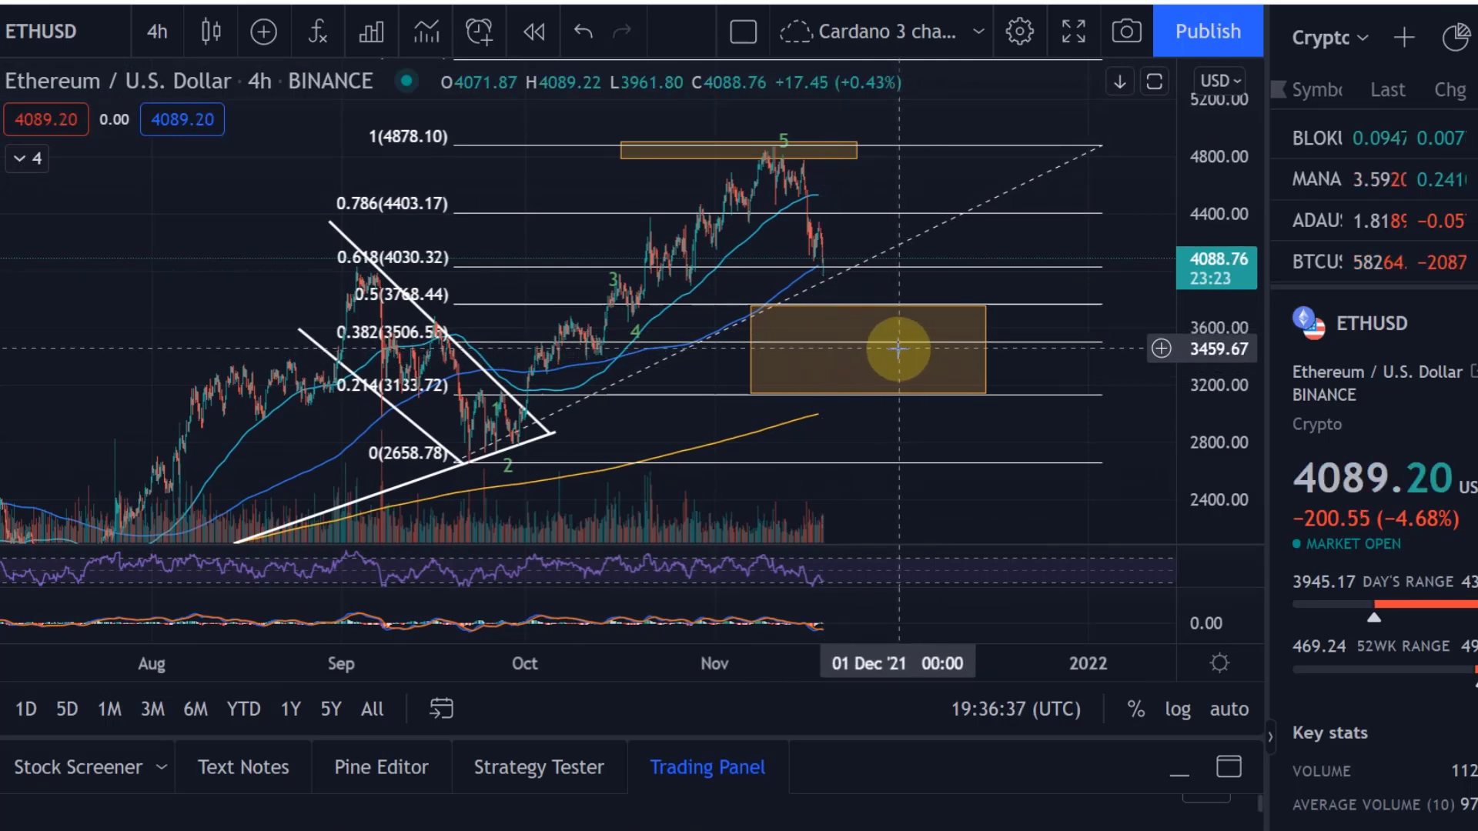
pyautogui.click(892, 296)
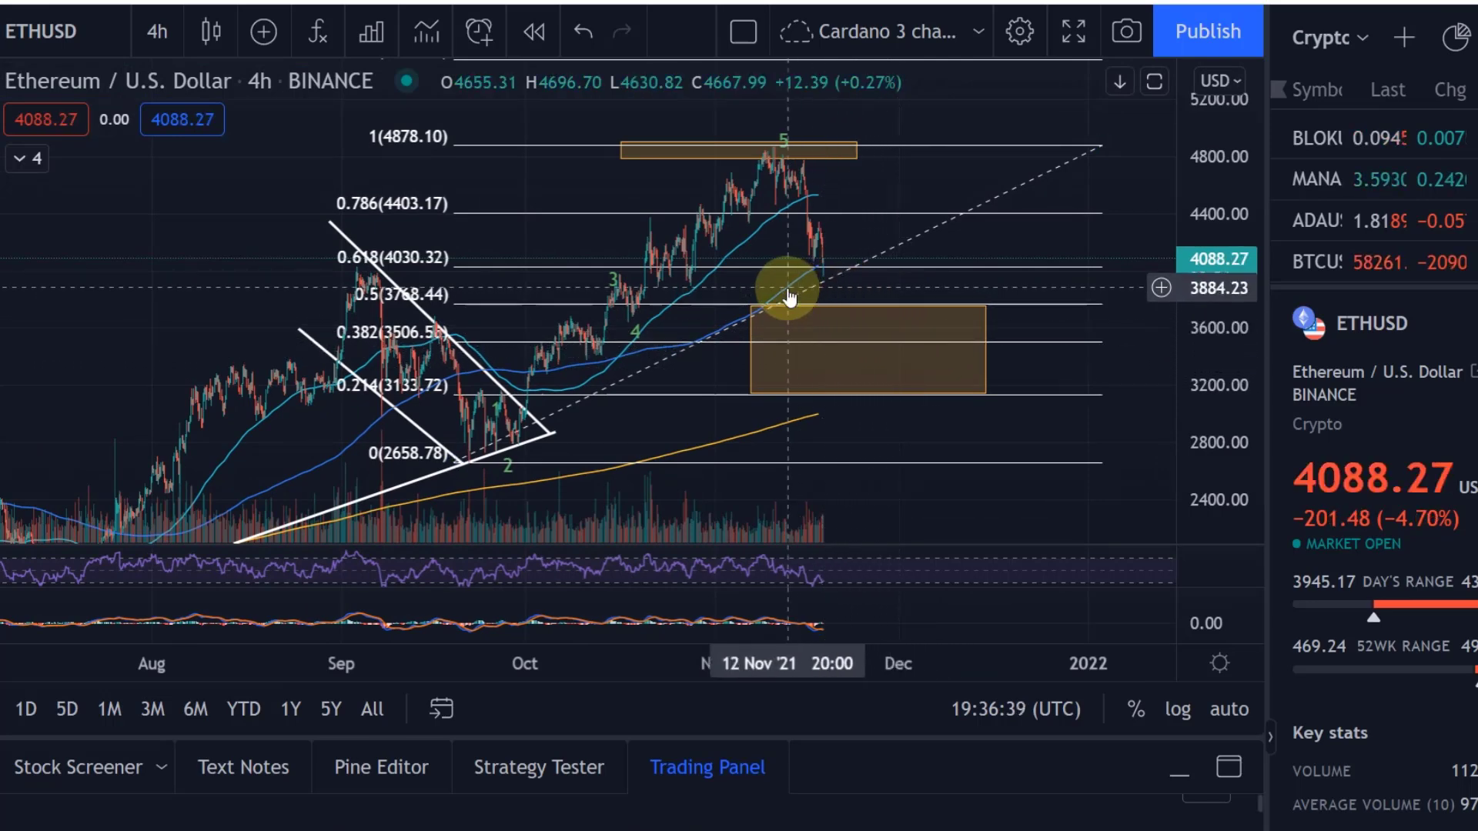